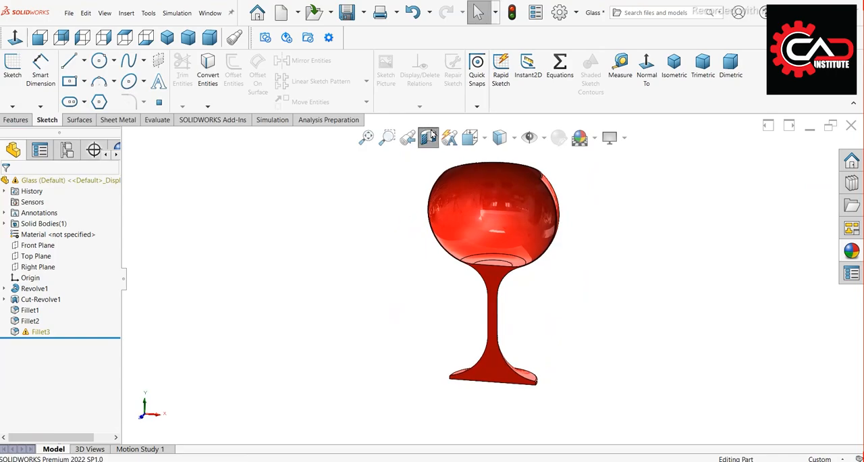
Create a new part document and start a sketch on the Front Plane
left_click(168, 37)
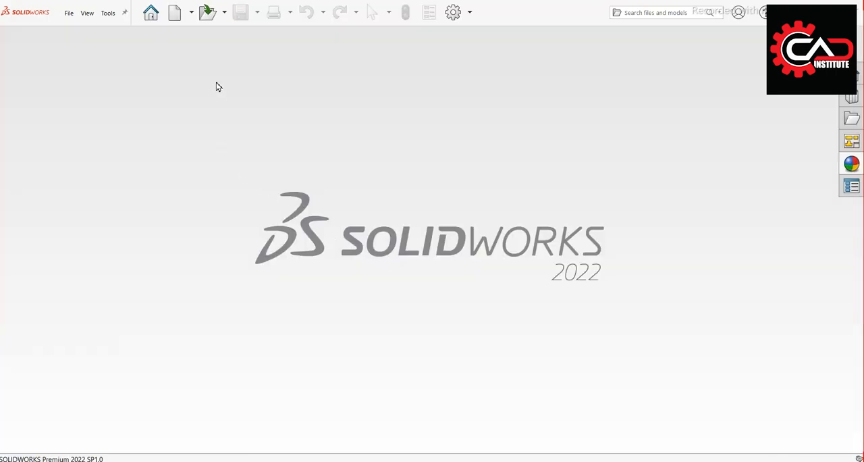
left_click(175, 13)
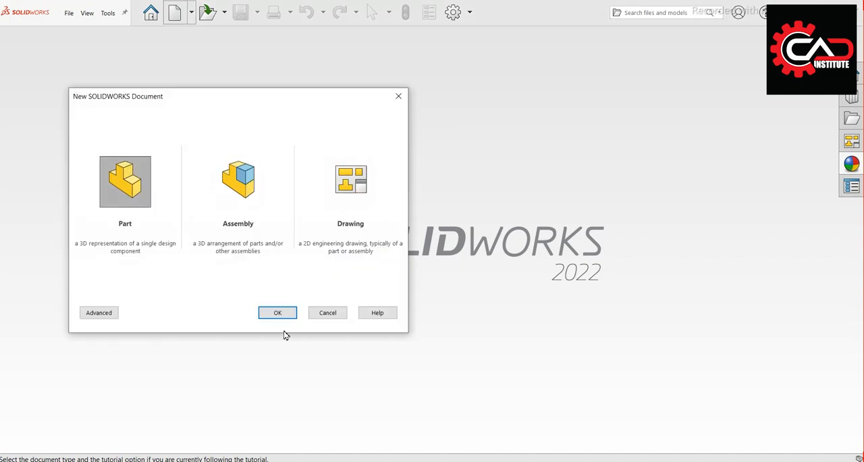
left_click(283, 317)
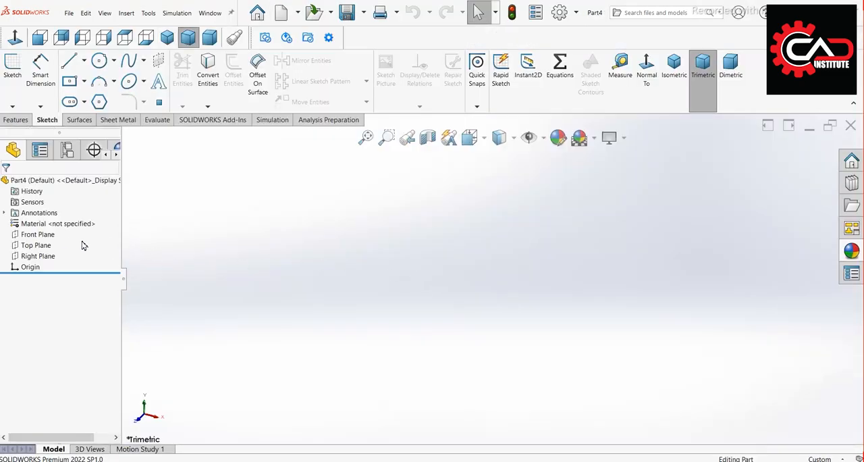
left_click(40, 235)
left_click(51, 220)
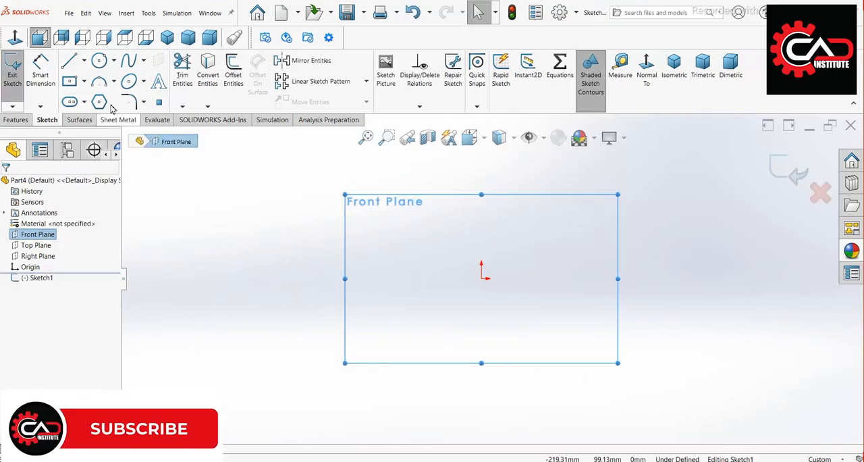
Sketch a vertical line about 80 mm long down to the origin, a base line about 20 mm, and a short upright edge about 3 mm
left_click(482, 160)
scroll(497, 251, "down", 2)
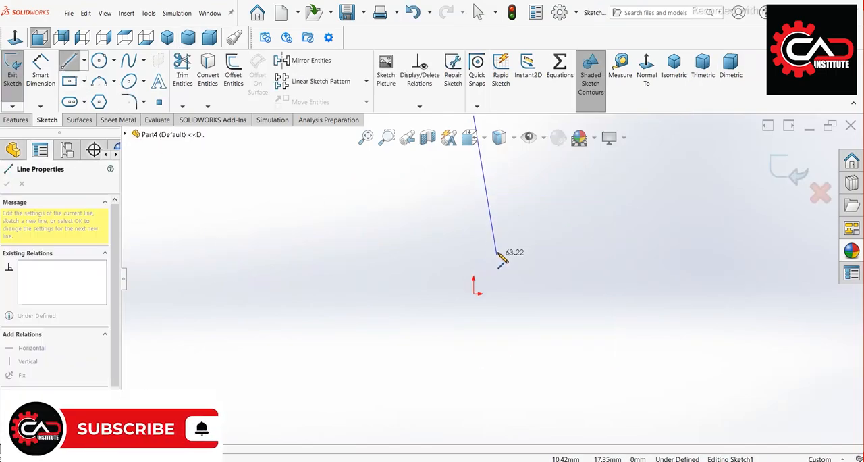
left_click(469, 304)
left_click(531, 312)
left_click(531, 295)
key("Escape")
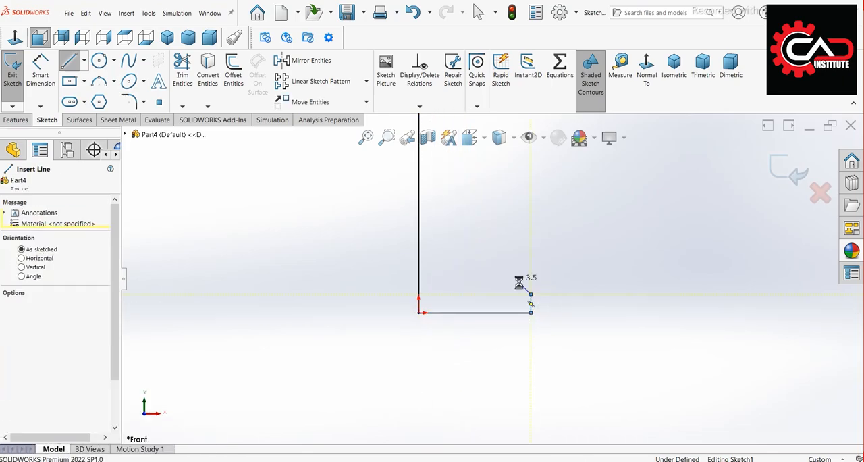
key("Escape")
Sketch a concave three-point arc from the top of the short base edge up toward the vertical axis line
left_click(100, 83)
scroll(503, 250, "down", 2)
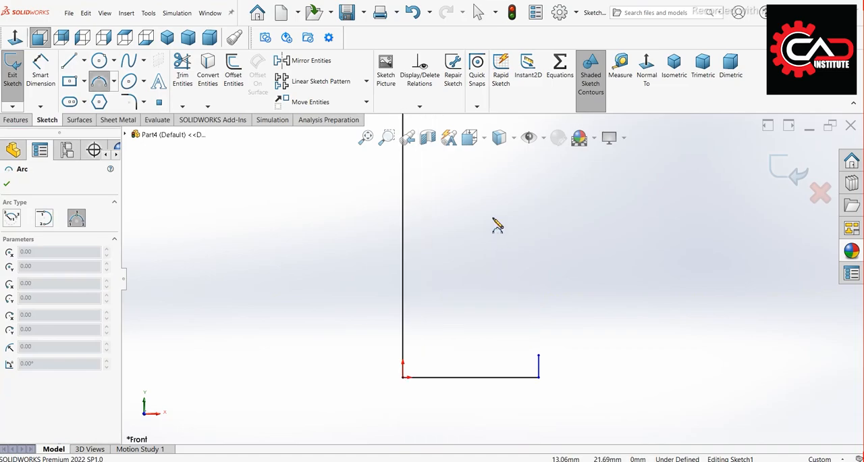
left_click(538, 354)
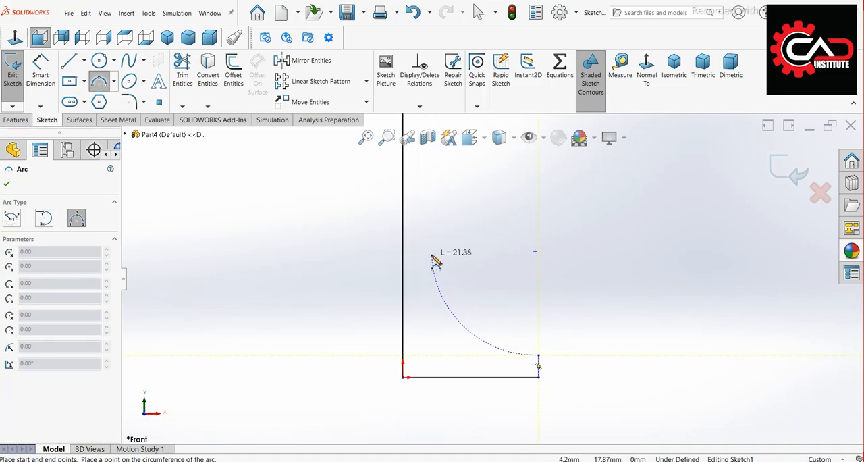
left_click(441, 291)
scroll(456, 261, "up", 1)
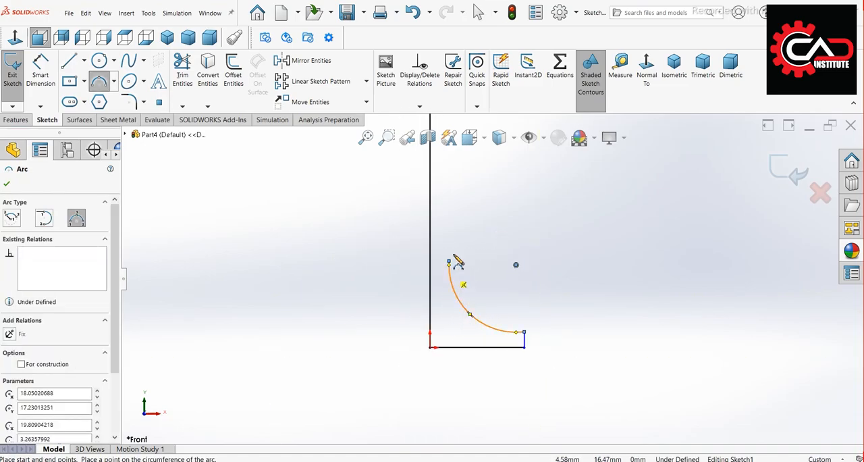
Sketch a vertical stem line about 25.6 mm long upward from the upper end of the base arc
key("l")
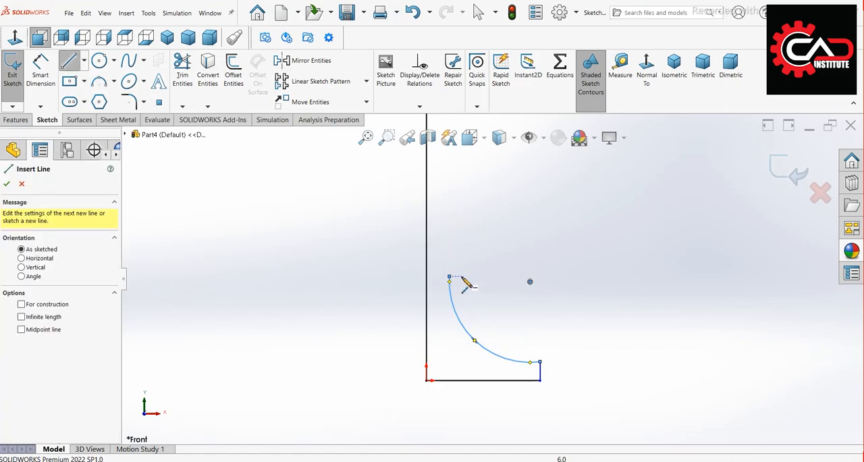
left_click(451, 278)
scroll(476, 233, "up", 2)
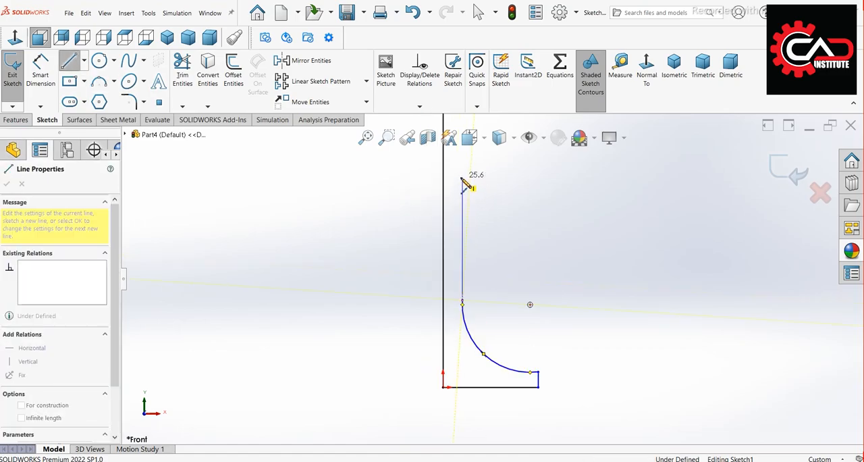
left_click(464, 182)
key("Escape")
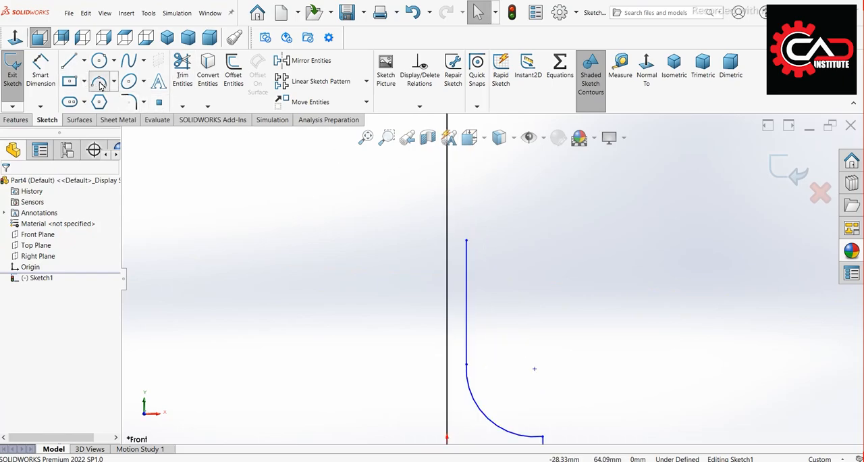
Sketch a small three-point arc curving up and outward from the top of the stem line
left_click(99, 83)
left_click(467, 240)
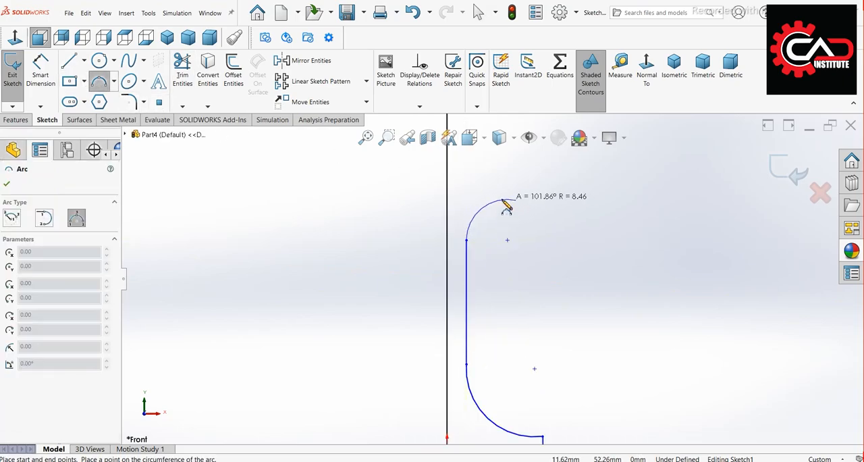
left_click(495, 209)
scroll(549, 205, "up", 3)
scroll(524, 192, "down", 3)
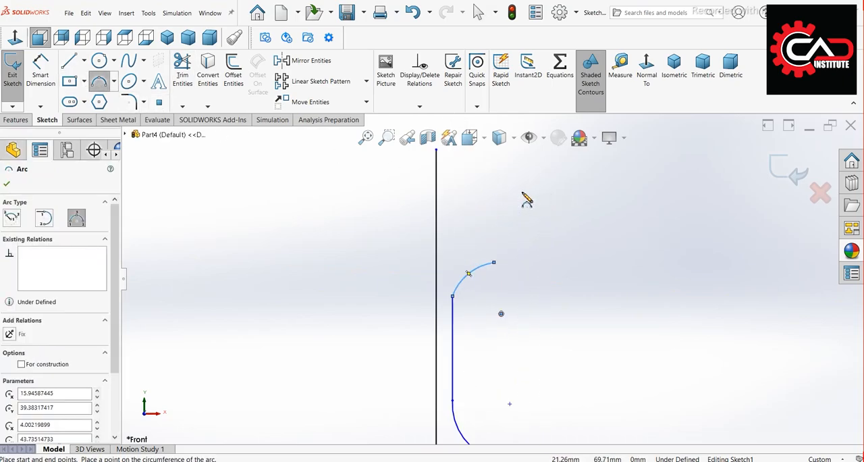
Sketch an outward-bulging three-point arc for the bowl from the small arc's end, spanning about 27 mm upward
left_click(487, 281)
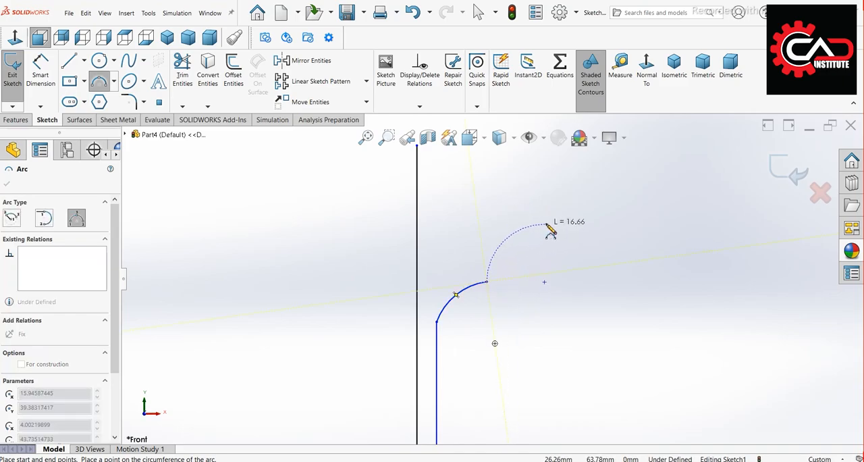
scroll(552, 231, "up", 1)
scroll(503, 179, "down", 1)
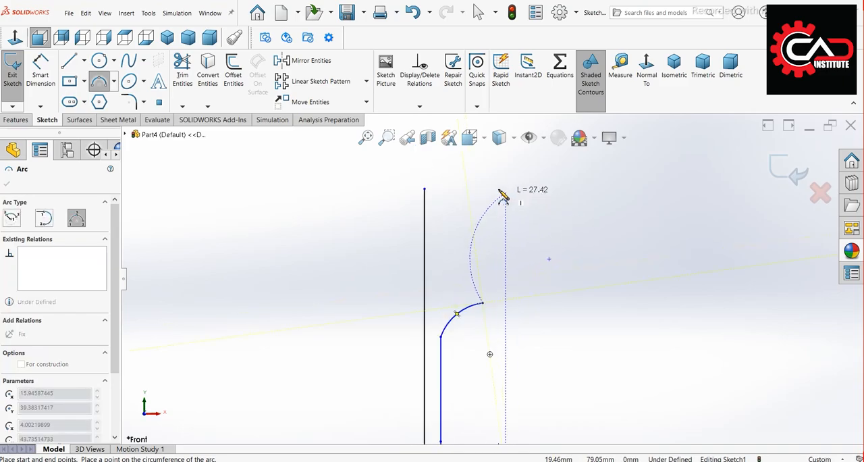
left_click(498, 189)
left_click(530, 233)
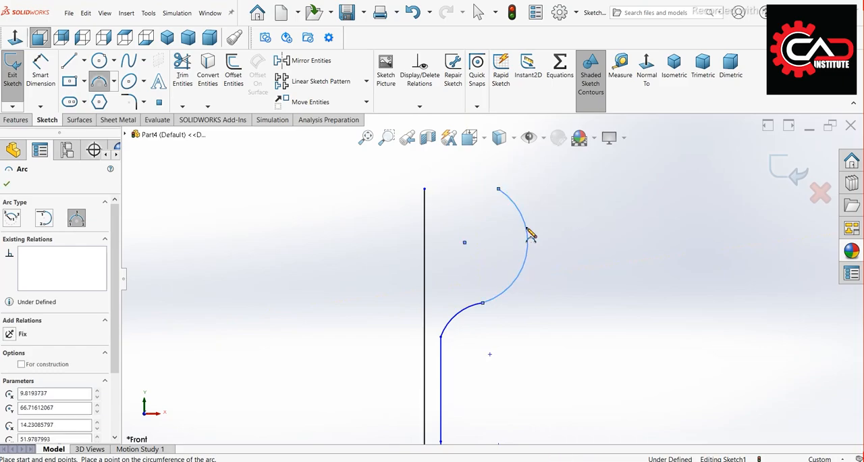
Close the profile with a horizontal line from the top of the axis line to the upper end of the bowl arc
left_click(70, 62)
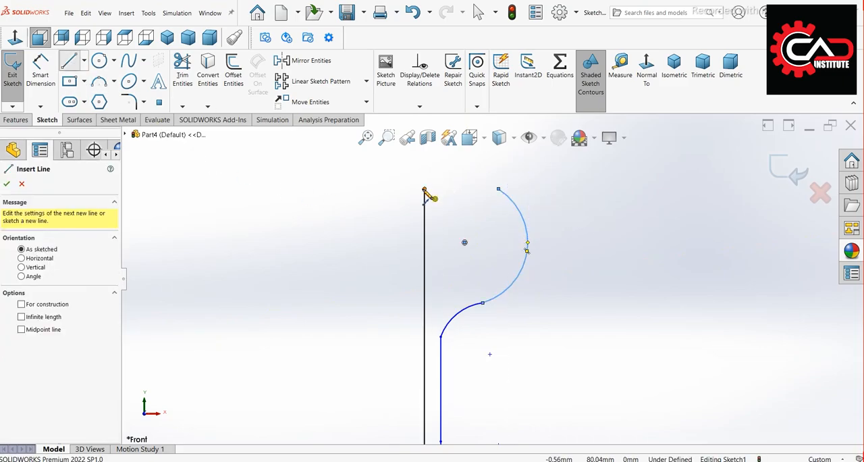
left_click(424, 189)
left_click(498, 189)
scroll(521, 327, "up", 2)
scroll(519, 326, "up", 1)
key("Escape")
scroll(500, 372, "down", 2)
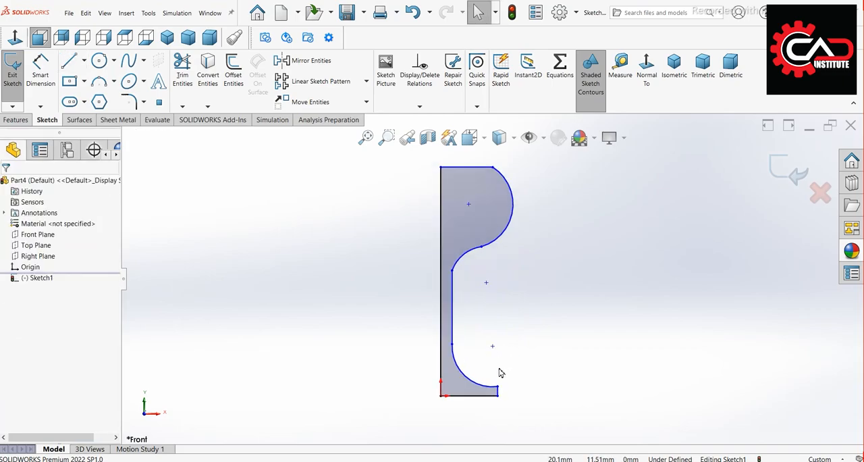
Dimension the horizontal base line at 40 mm
left_click(45, 80)
scroll(511, 413, "down", 2)
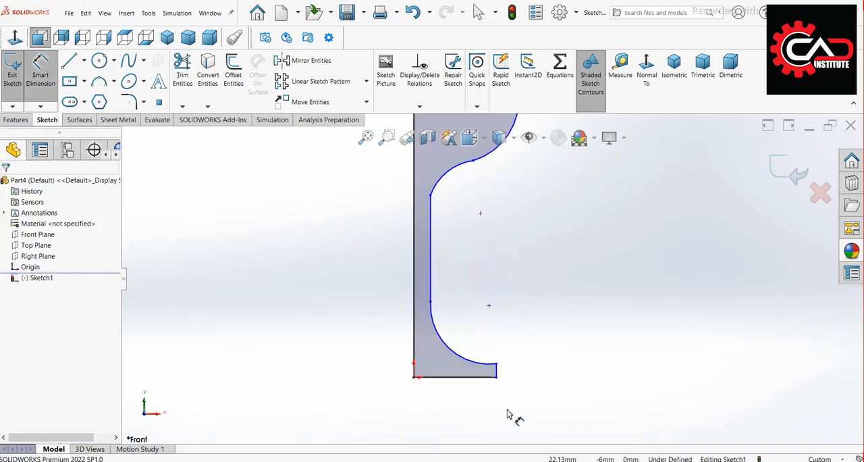
left_click(442, 380)
left_click(448, 390)
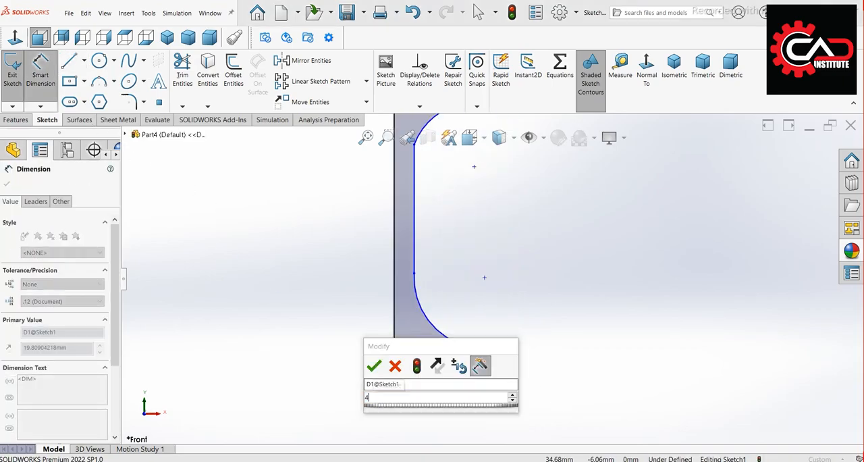
type("40")
key("Return")
Dimension the height of the short vertical base edge at 3.5 mm
scroll(503, 356, "down", 1)
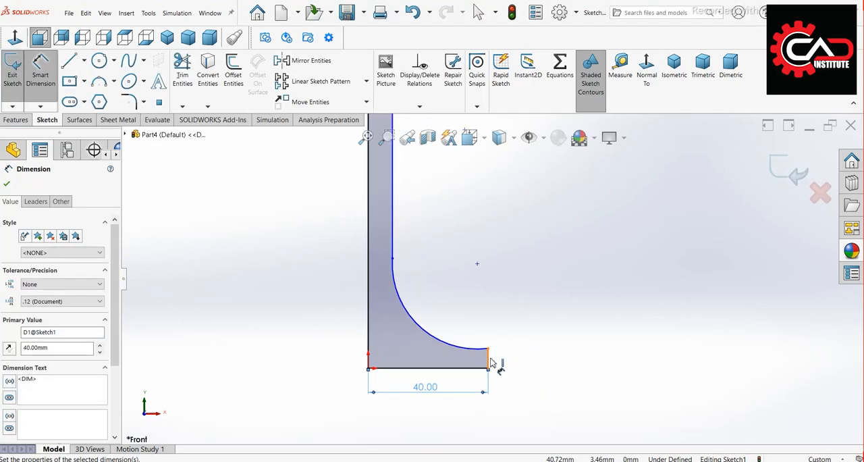
left_click(490, 360)
left_click(630, 374)
type("3.5")
key("Return")
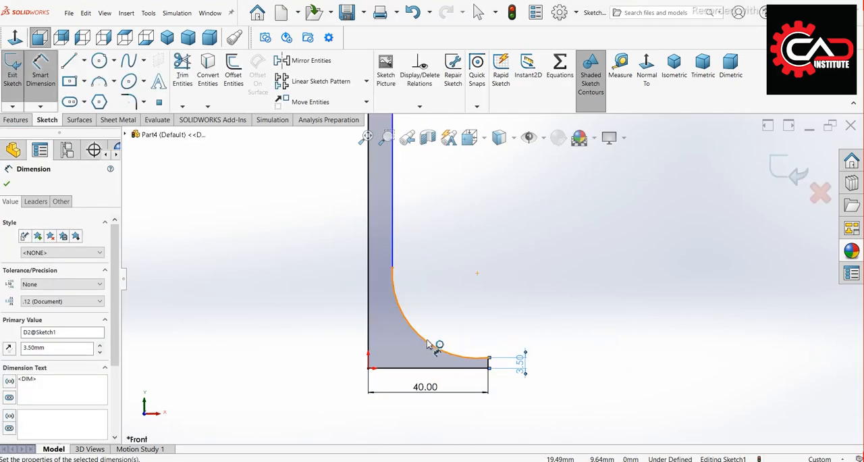
Dimension the base arc with a radius of 40 mm
left_click(427, 344)
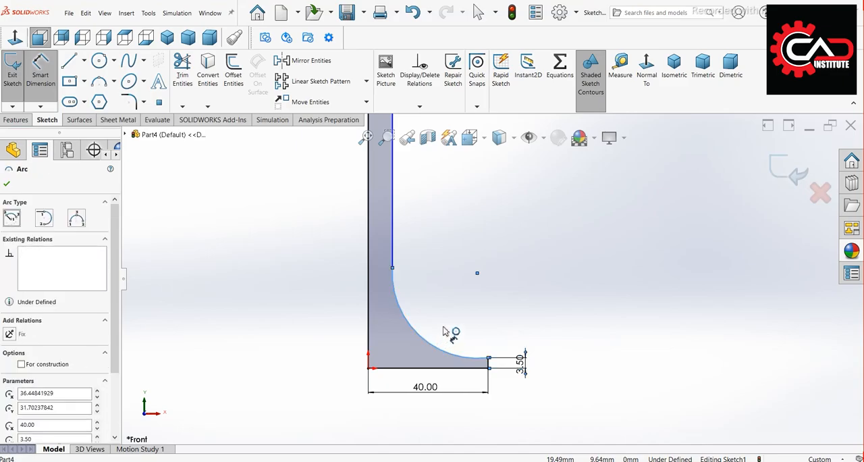
left_click(582, 317)
type("40")
key("Return")
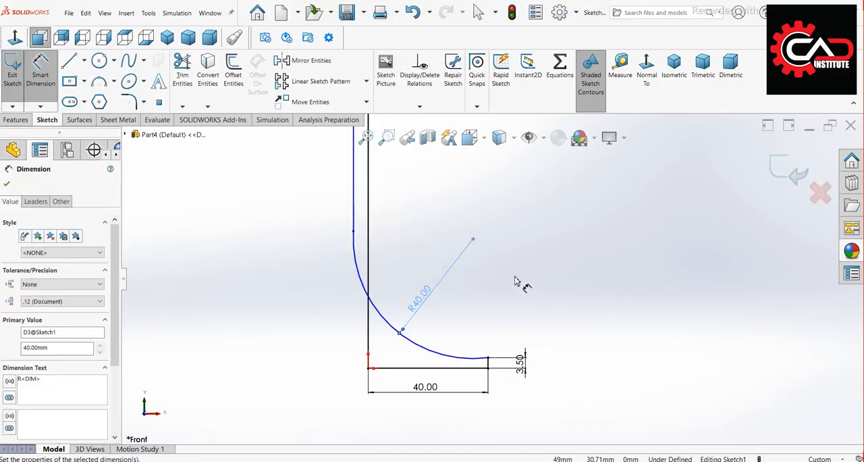
Reposition the stem line and its joint with the base arc so both lie on the outer side of the axis line
scroll(505, 261, "up", 5)
scroll(492, 229, "down", 3)
right_click(472, 228)
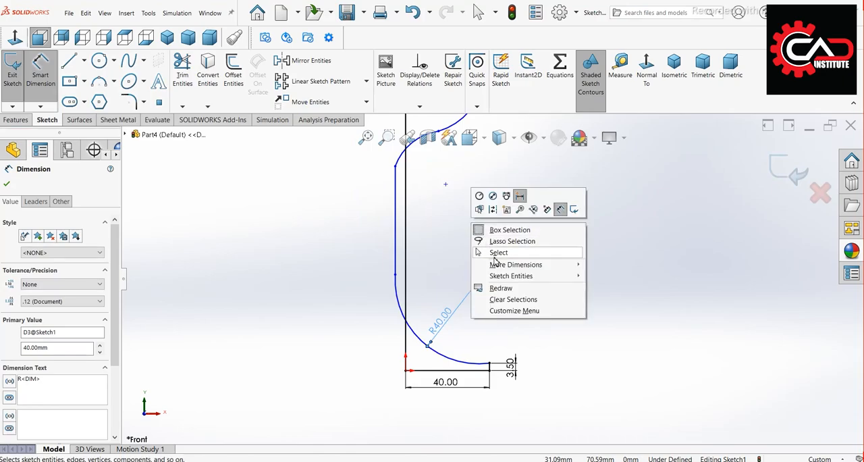
left_click(497, 249)
left_click_drag(399, 251, 416, 254)
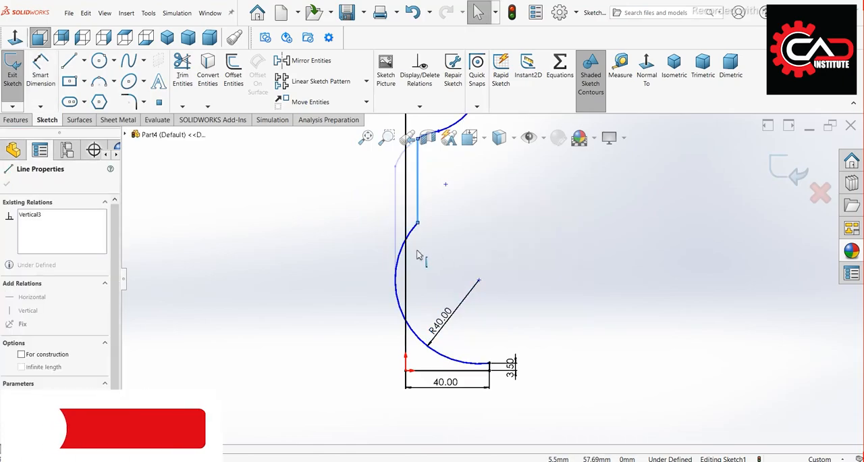
left_click(397, 287)
scroll(456, 293, "down", 2)
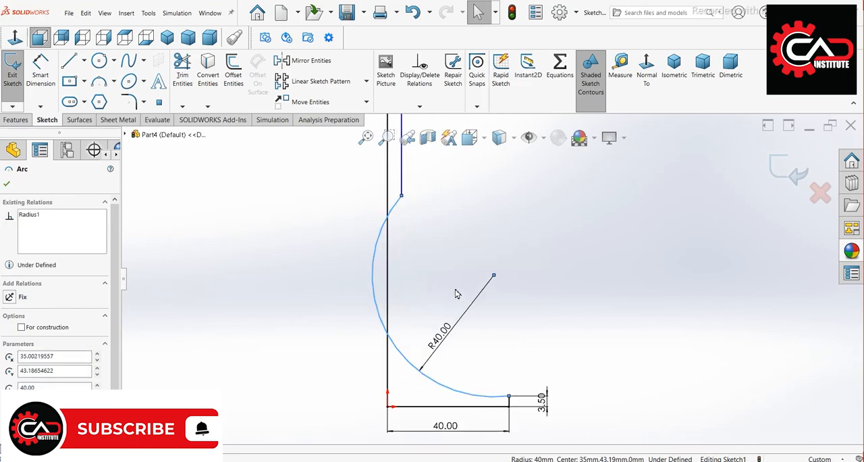
key("Escape")
scroll(457, 293, "down", 1)
left_click_drag(392, 177, 412, 245)
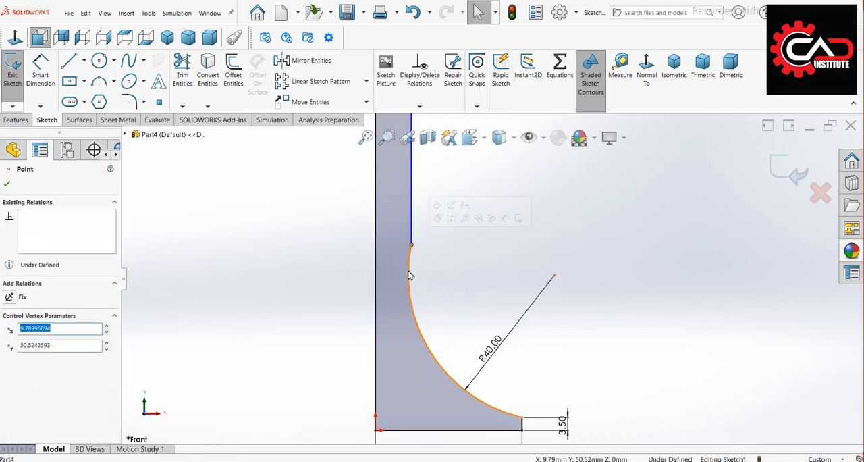
Add a tangent relation between the base arc and the vertical stem line
left_click(409, 271)
left_click(412, 228)
left_click(442, 196)
left_click(441, 280)
Dimension the distance between the axis line and the stem line at 4.5 mm
left_click(41, 76)
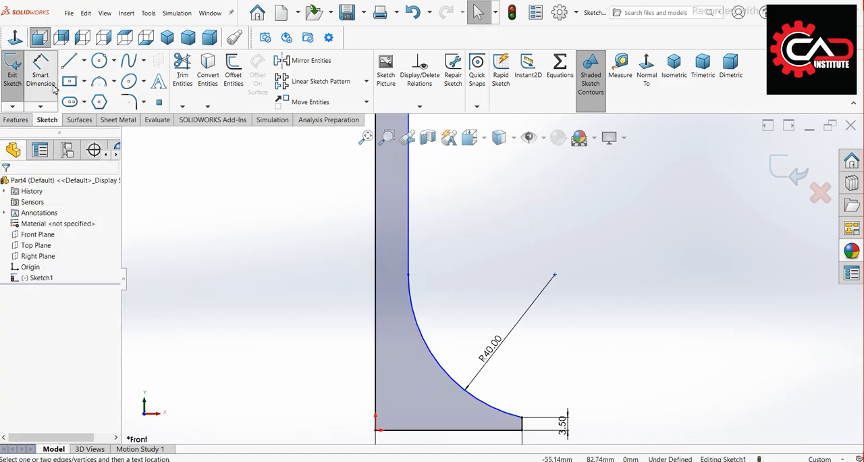
scroll(299, 326, "up", 3)
scroll(441, 213, "down", 2)
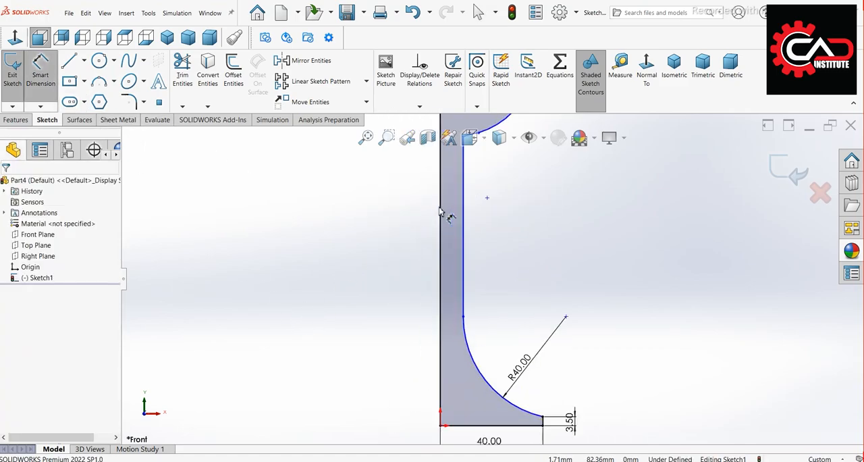
left_click(472, 257)
left_click(402, 268)
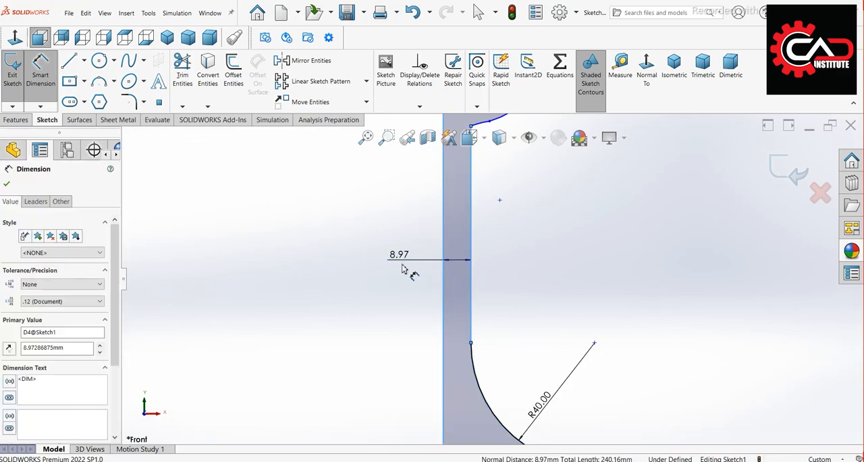
type("4.5")
key("Return")
scroll(375, 323, "up", 2)
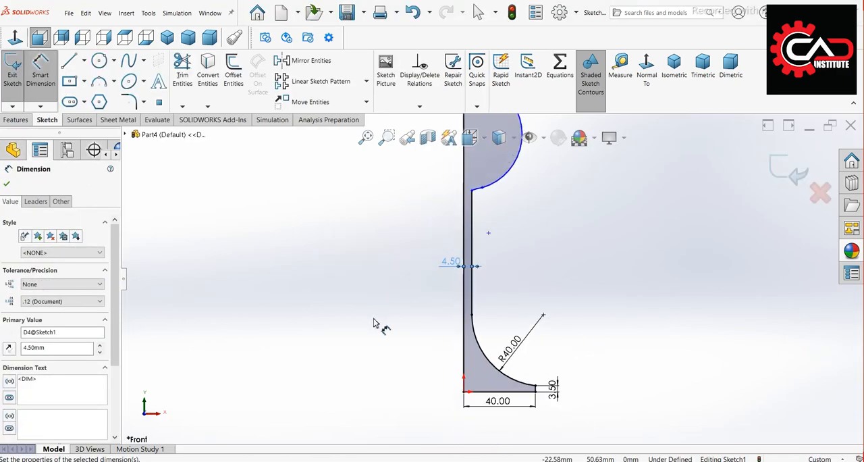
scroll(488, 205, "down", 4)
key("Escape")
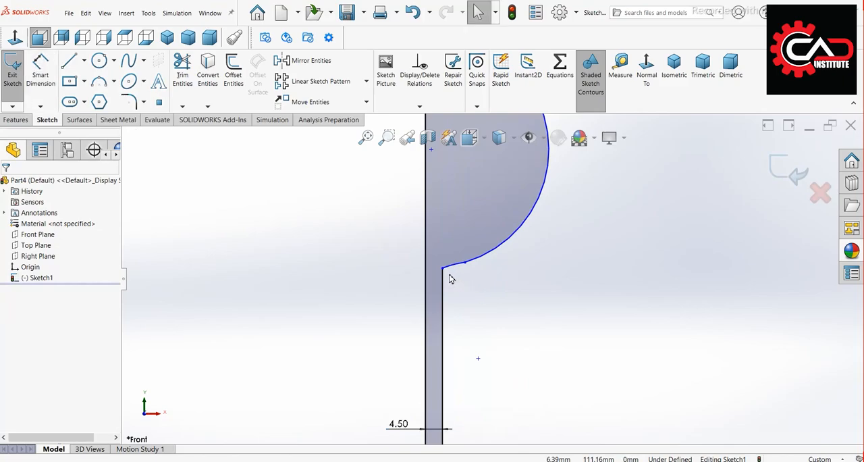
Add a tangent relation between the neck arc and the vertical stem line
left_click(450, 268)
left_click(448, 298, "ctrl")
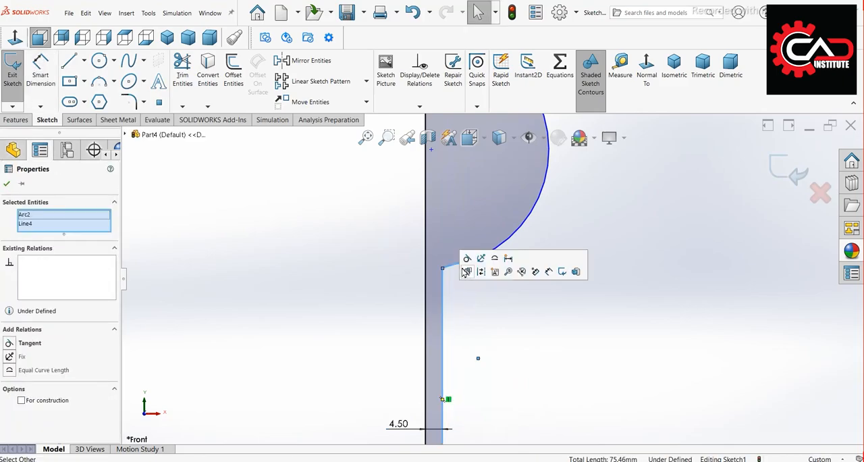
left_click(465, 260)
left_click(509, 338)
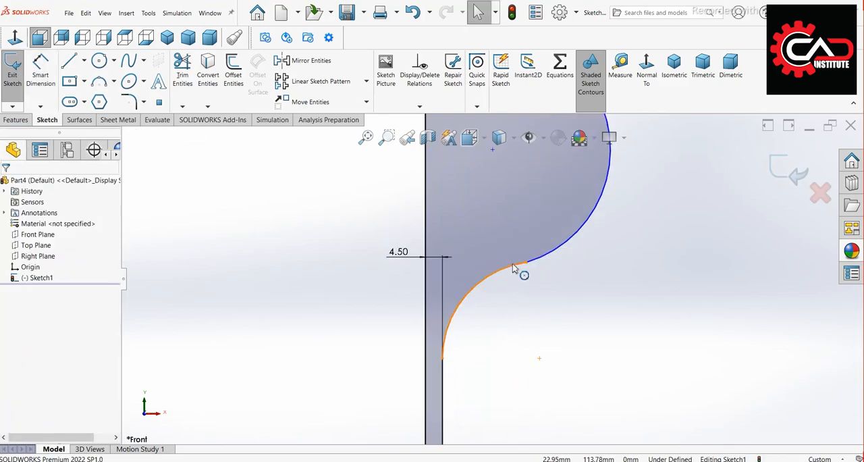
Add a tangent relation between the neck arc and the large bowl arc
left_click(513, 268)
left_click(540, 263, "ctrl")
left_click(580, 226)
left_click(588, 314)
scroll(565, 312, "up", 3)
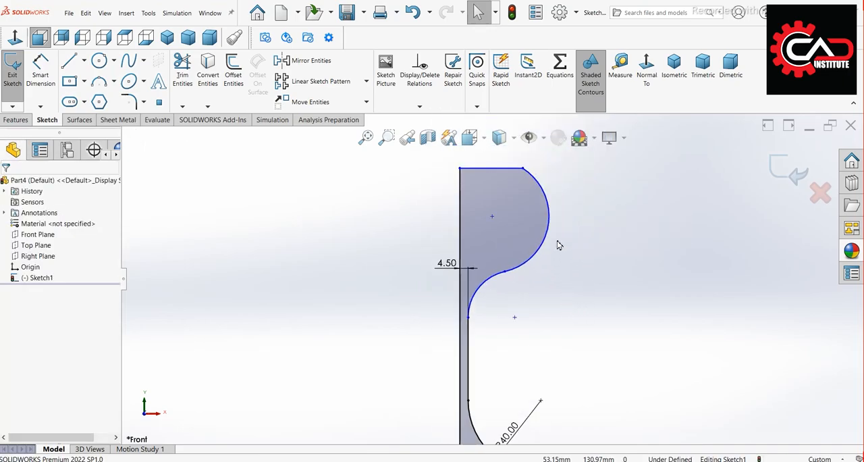
Dimension the bowl arc with a radius of 50 mm
left_click(41, 68)
left_click(550, 226)
left_click(617, 220)
type("5")
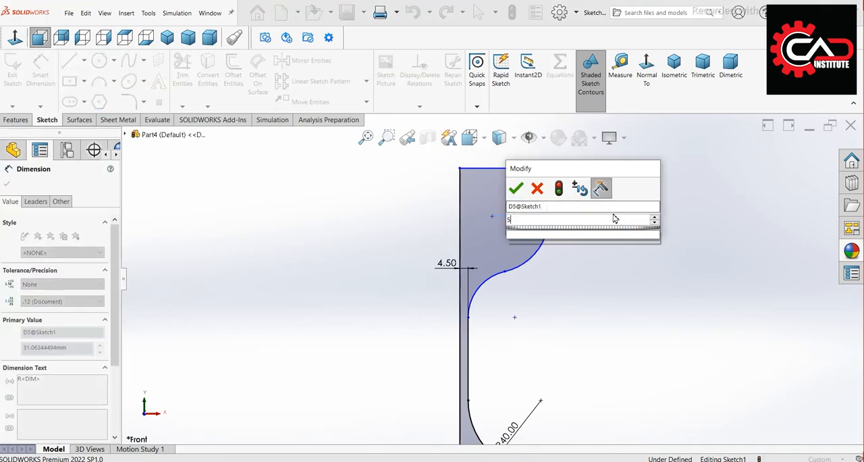
type("0")
key("Return")
Dimension the neck arc between bowl and stem with a radius of 30 mm
scroll(533, 283, "up", 2)
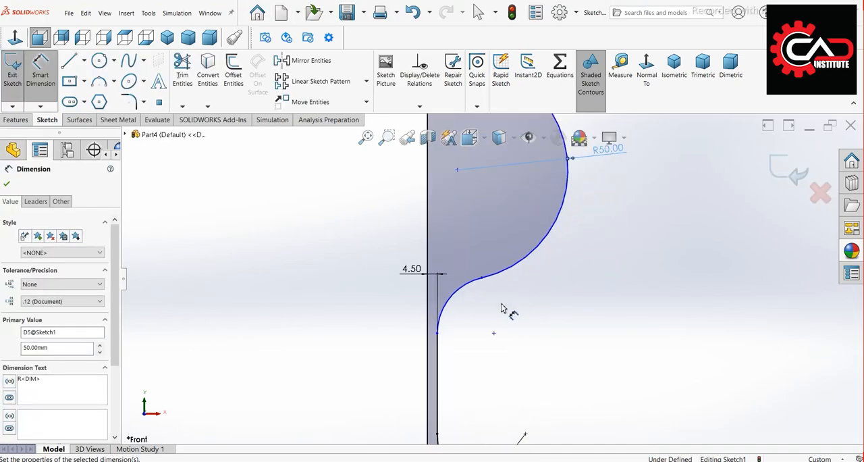
left_click(462, 296)
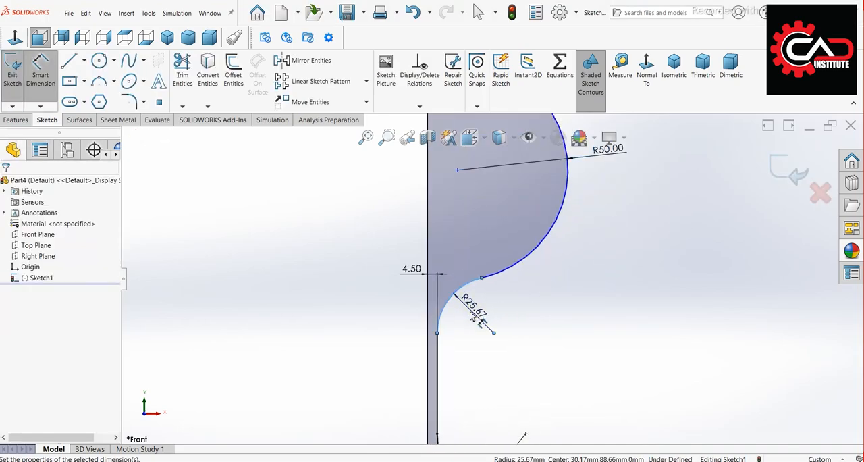
left_click(471, 316)
type("30")
key("Return")
scroll(638, 251, "down", 3)
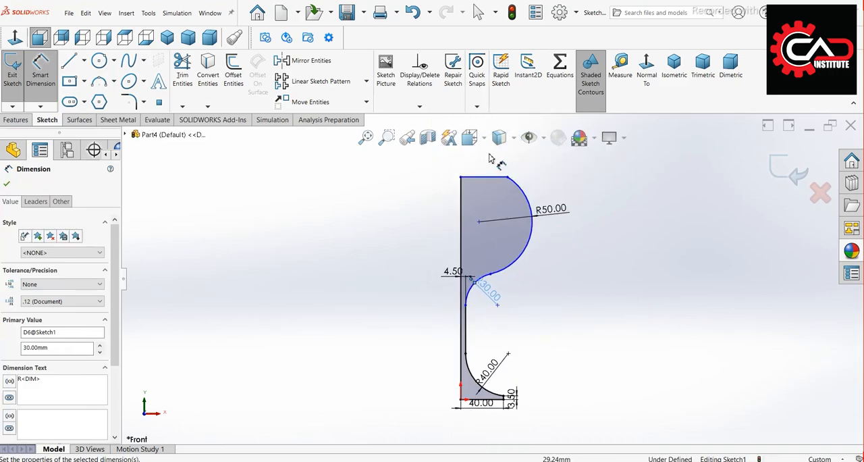
Dimension the horizontal distance from the axis line to the outermost point of the bowl arc at 60 mm
scroll(493, 162, "up", 2)
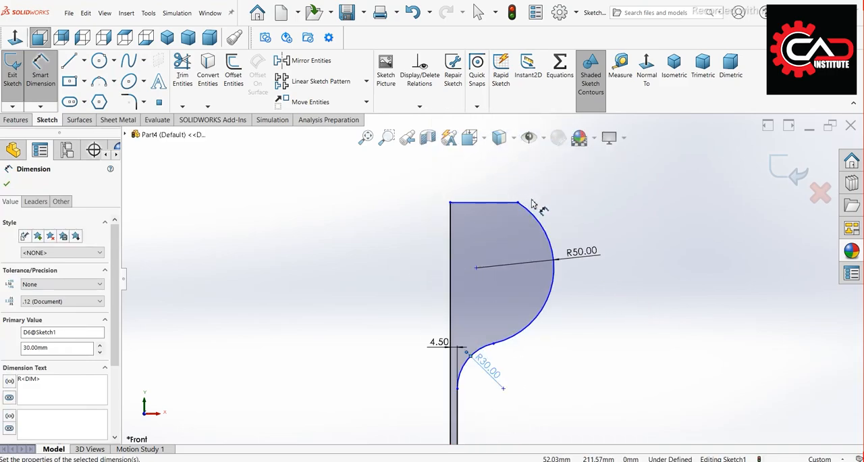
left_click(546, 231)
left_click(481, 202)
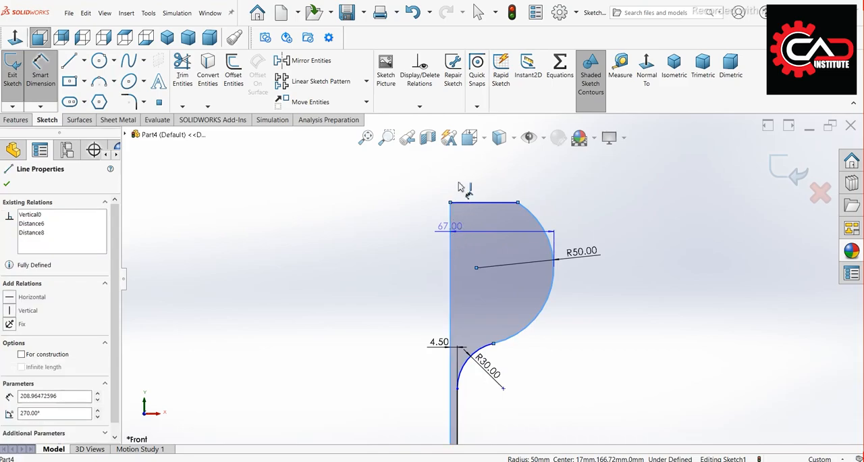
left_click(471, 175)
type("60")
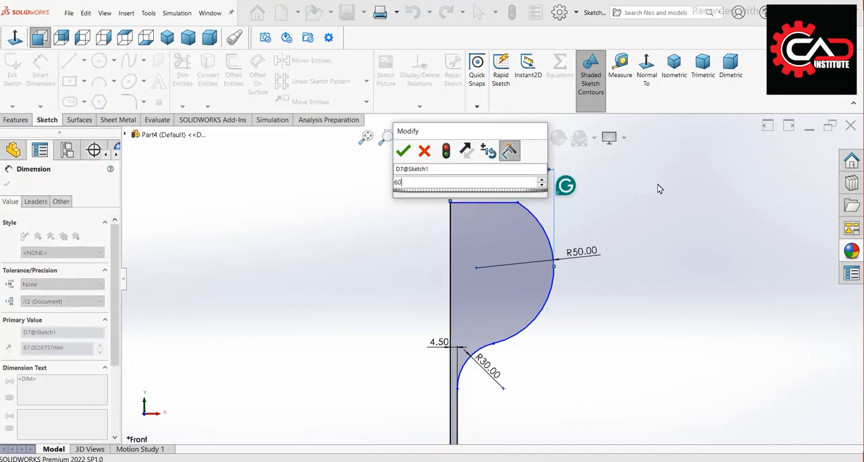
key("Return")
scroll(641, 210, "up", 3)
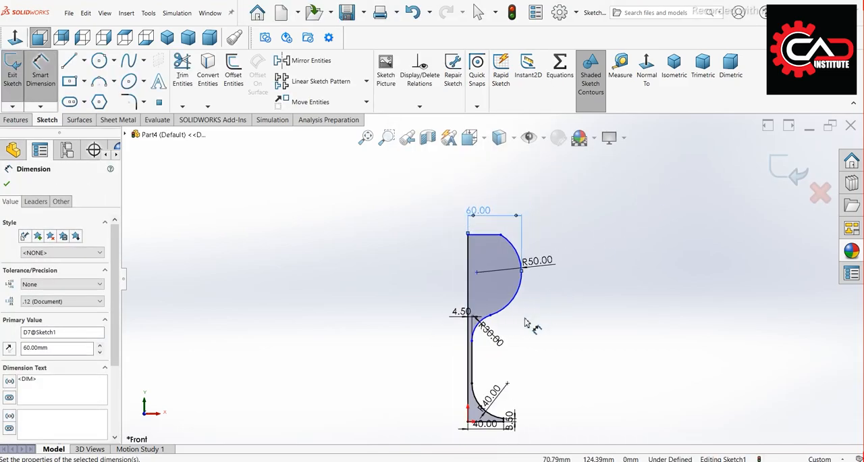
Dimension the vertical distance from the rim line to the lower end of the neck arc at 112 mm
scroll(524, 329, "down", 1)
left_click(475, 216)
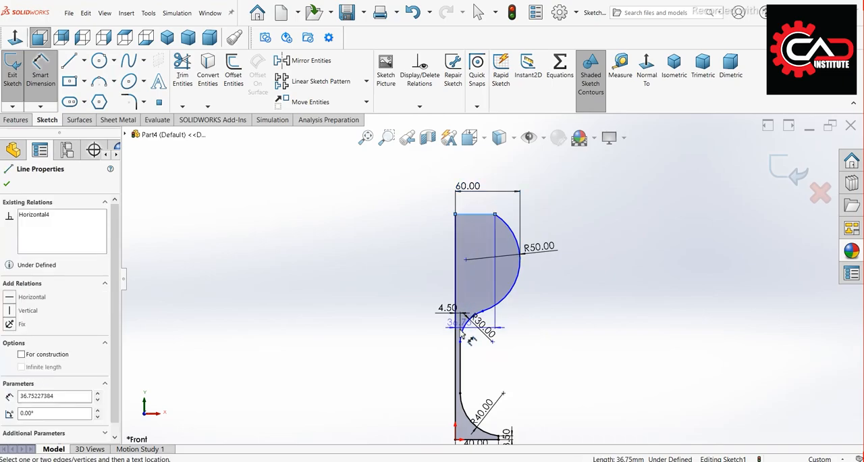
left_click(460, 342)
left_click(598, 294)
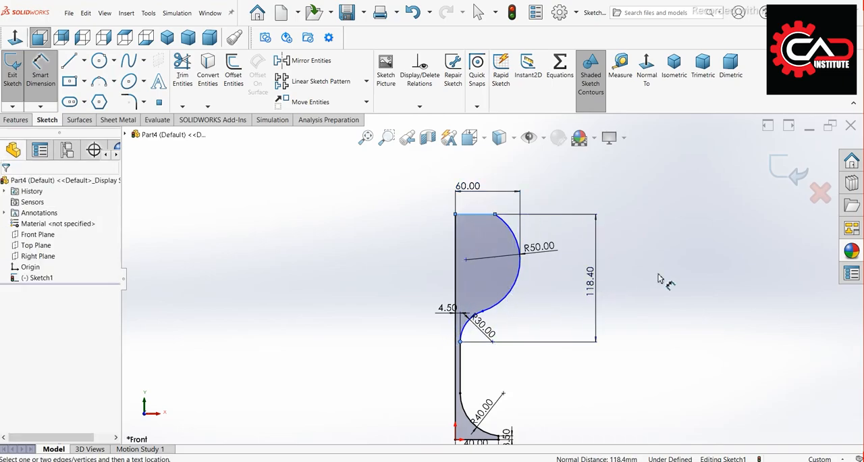
type("112")
key("Return")
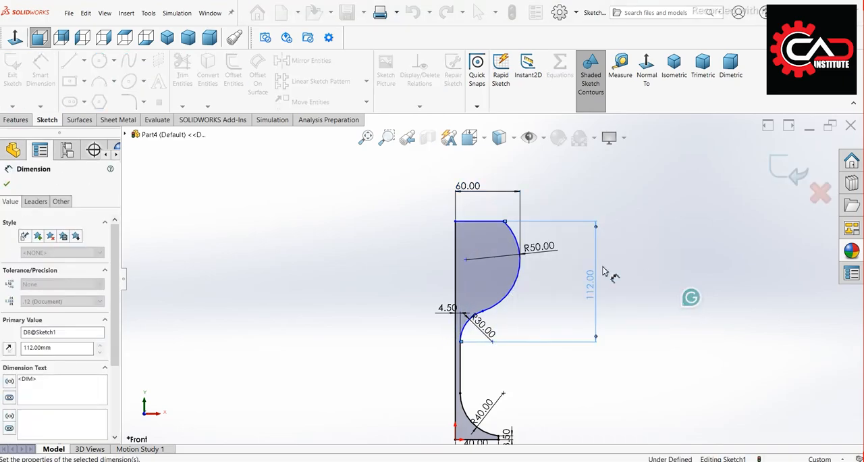
Dimension the vertical distance from the base line to the lower end of the neck arc at 80 mm
scroll(466, 378, "down", 2)
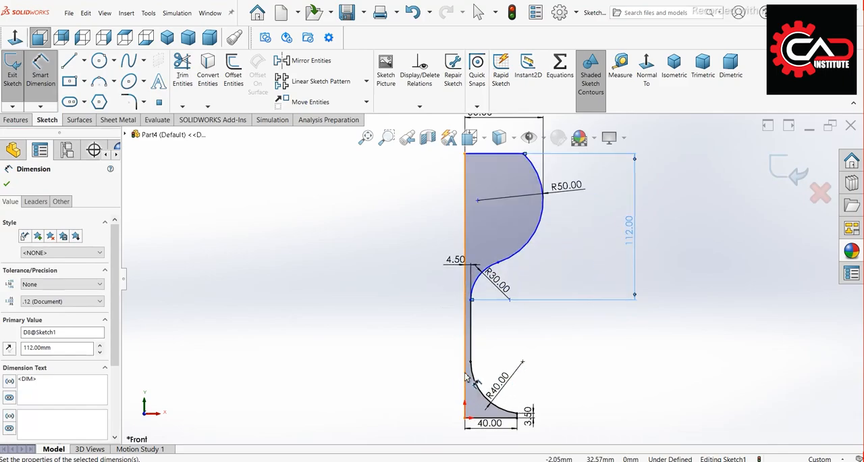
left_click(472, 301)
left_click(480, 420)
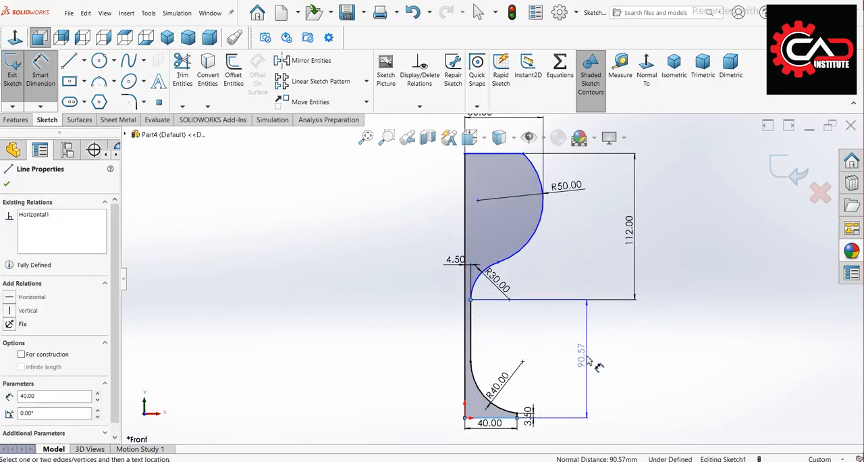
left_click(702, 332)
type("80")
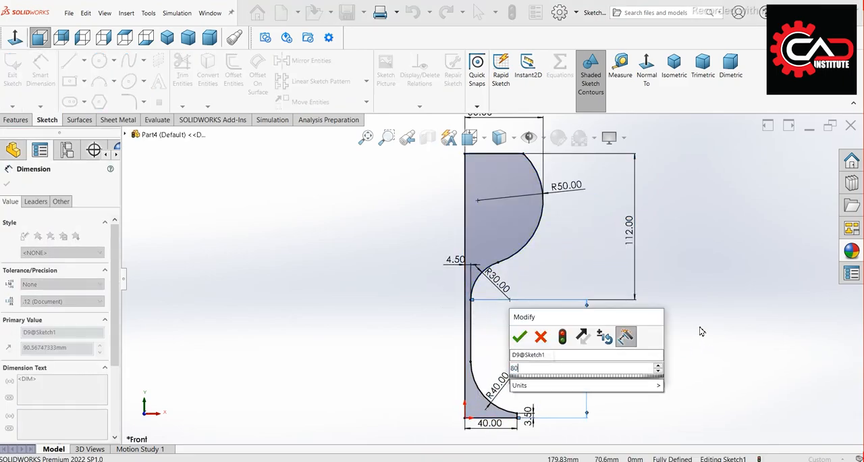
key("Return")
key("Escape")
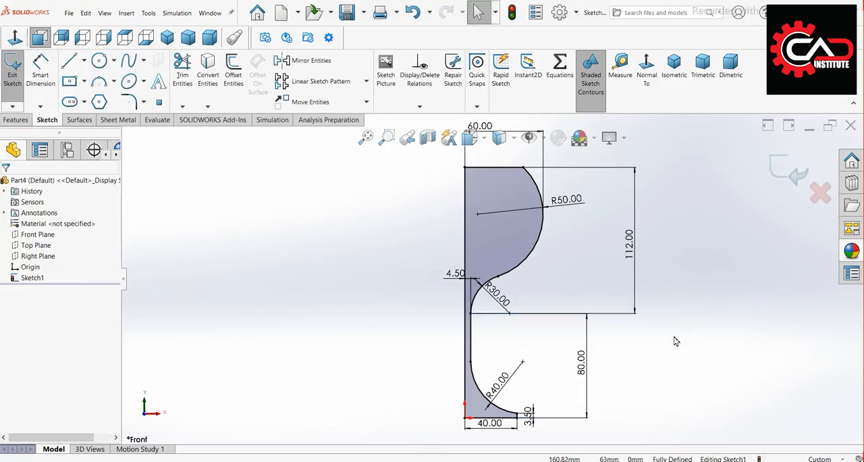
Revolve the half-profile sketch 360 degrees about the vertical axis line to form the solid glass
scroll(649, 351, "up", 1)
scroll(577, 344, "down", 1)
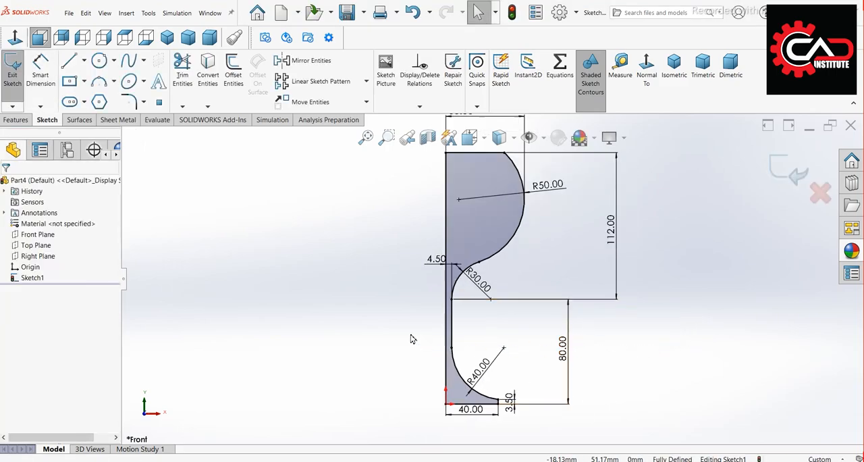
left_click(25, 122)
left_click(55, 88)
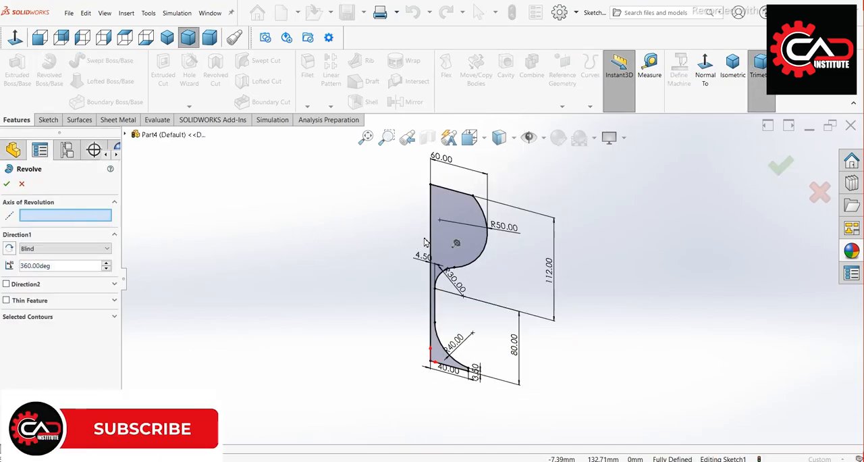
left_click(430, 232)
right_click(343, 339)
left_click(359, 362)
mouse_move(359, 363)
middle_mouse_down()
mouse_move(386, 261)
mouse_move(376, 315)
mouse_move(391, 369)
middle_mouse_up()
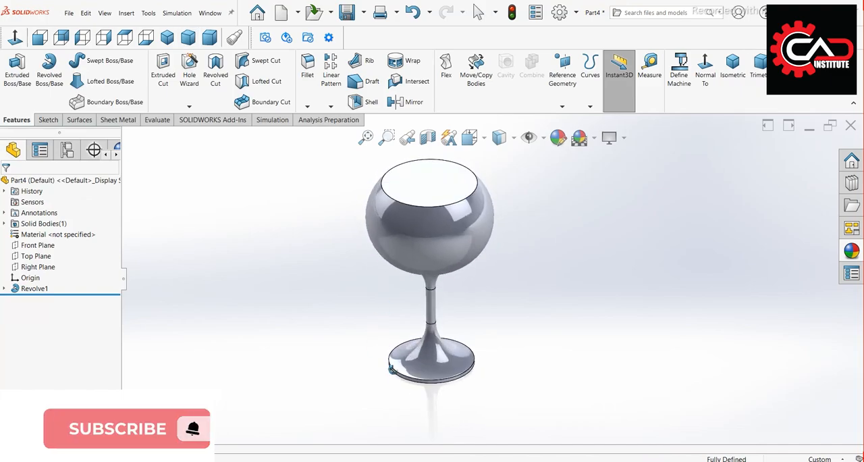
Start a sketch on the Front Plane and convert the bowl's rim and lower edges into sketch lines
left_click(60, 244)
left_click(49, 231)
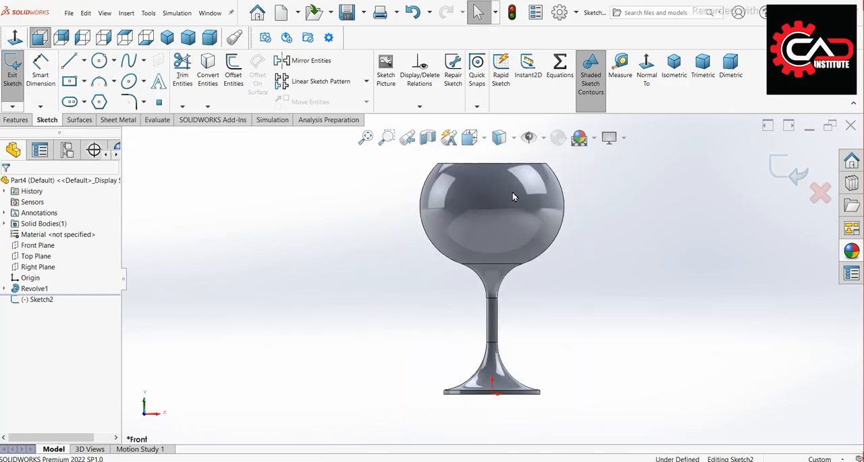
scroll(548, 170, "down", 2)
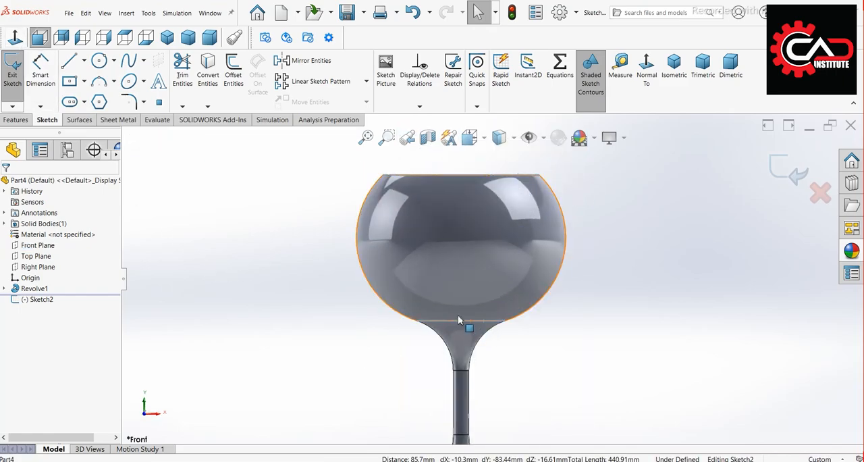
left_click(215, 88)
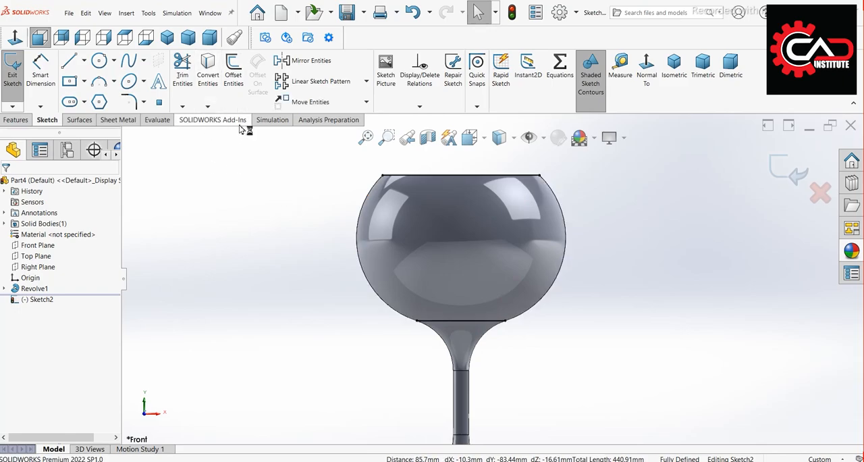
Offset the bowl's outer silhouette edge 0.75 mm inward
scroll(579, 216, "down", 1)
left_click(549, 202)
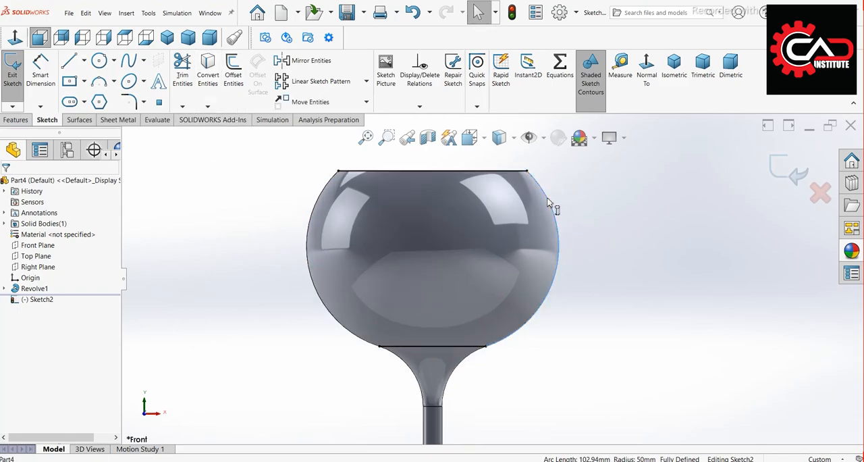
left_click(244, 102)
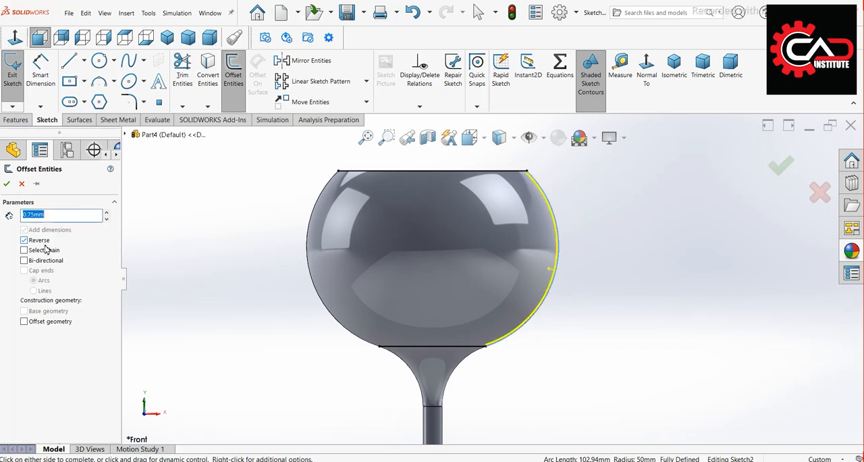
left_click(7, 183)
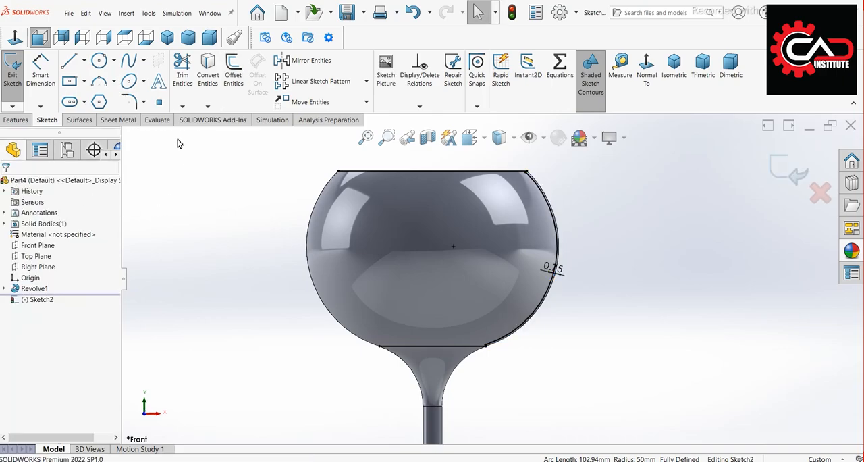
Extend both ends of the offset arc to the converted rim line and lower bowl line
left_click(182, 108)
left_click(196, 123)
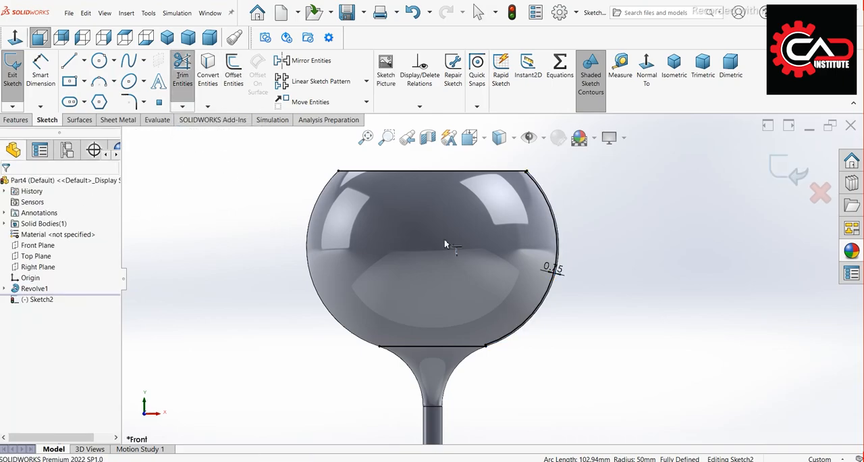
scroll(518, 222, "down", 5)
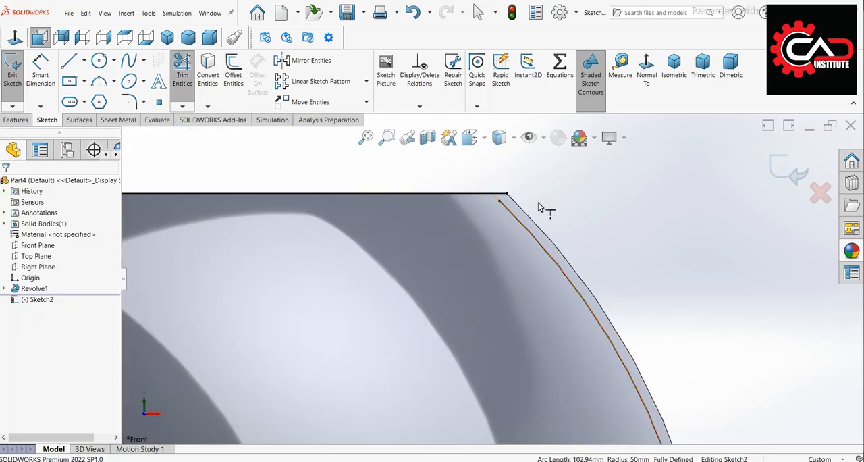
scroll(546, 209, "up", 5)
scroll(493, 398, "down", 5)
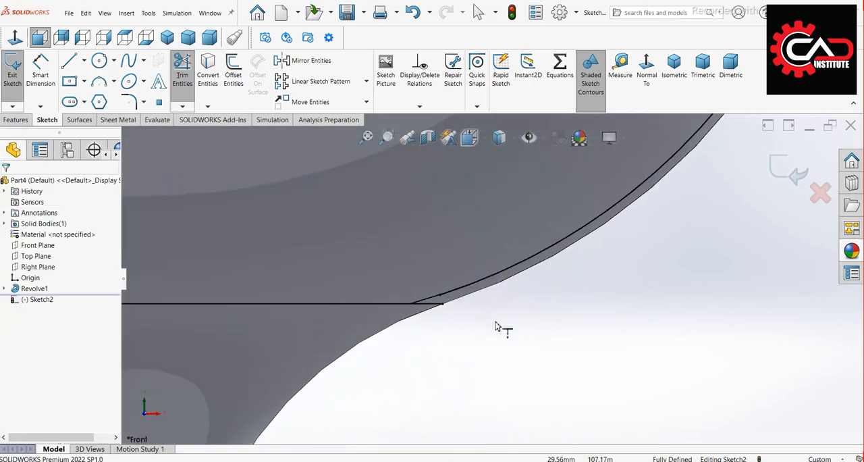
left_click(182, 71)
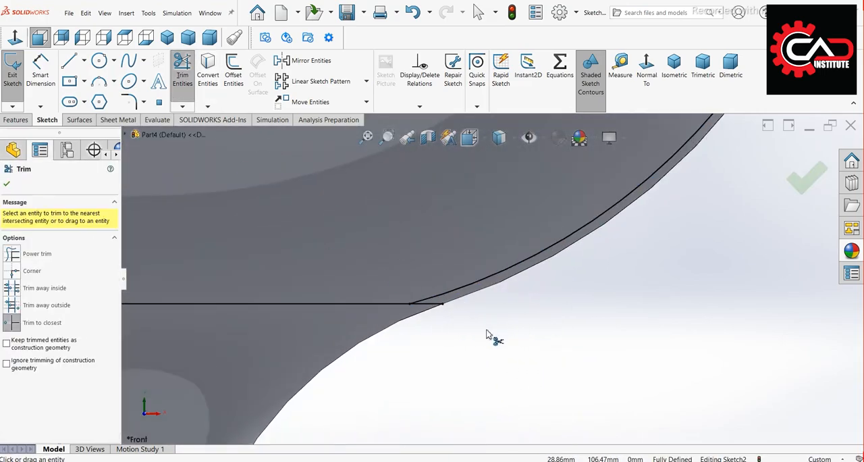
key("Escape")
Draw a vertical construction centerline from the midpoint of the lower bowl line to the midpoint of the rim line
scroll(486, 334, "up", 5)
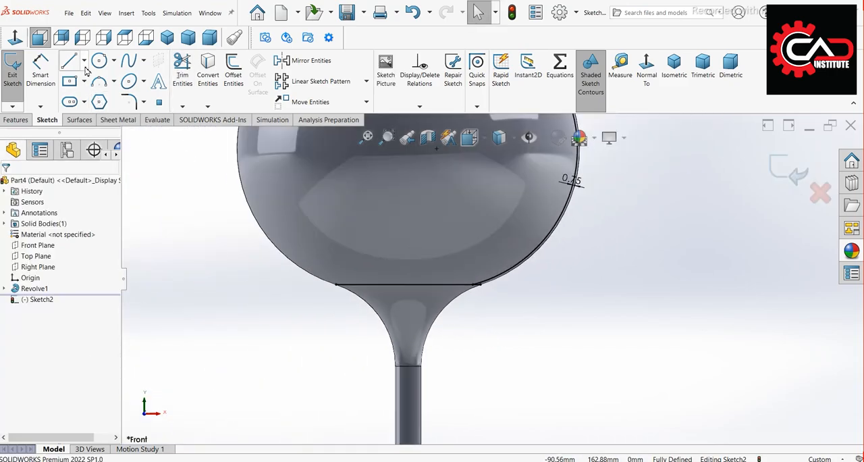
left_click(85, 61)
left_click(89, 88)
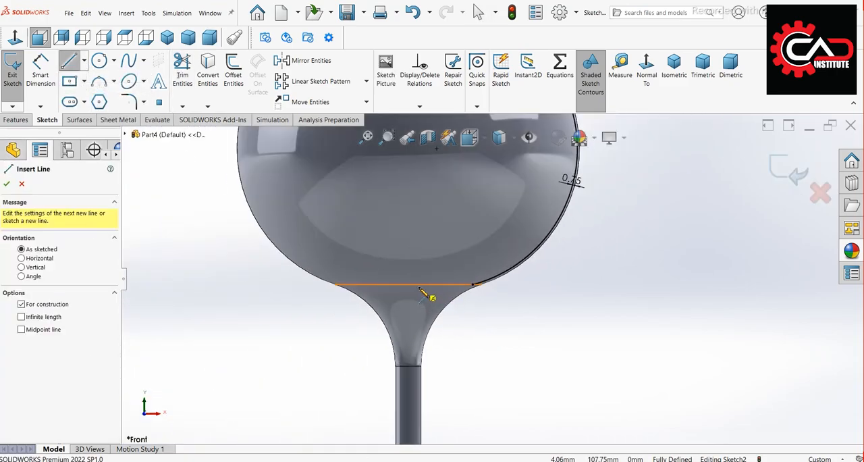
left_click(407, 283)
scroll(412, 290, "up", 5)
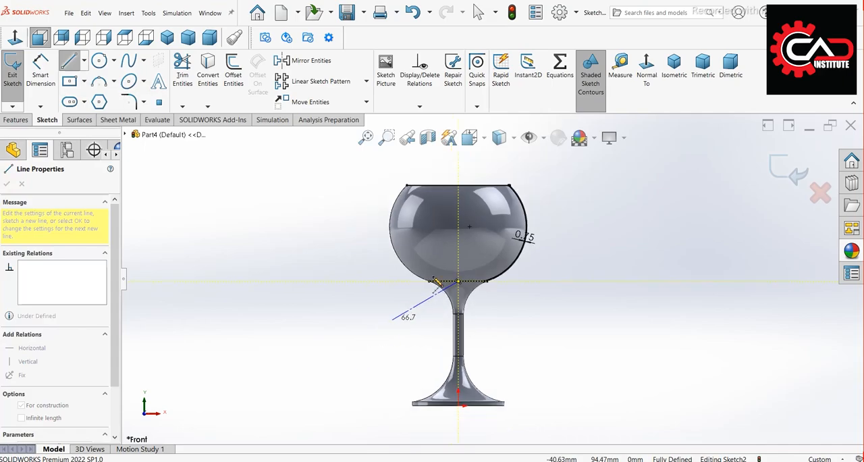
scroll(464, 195, "down", 4)
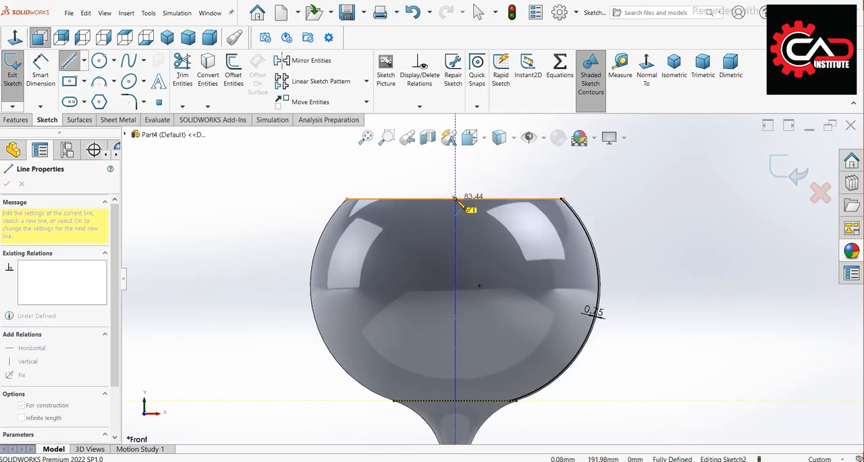
left_click(454, 198)
key("Escape")
Trim away the halves of the rim line and lower bowl line left of the centerline, accepting removal of the midpoint relations
left_click(182, 67)
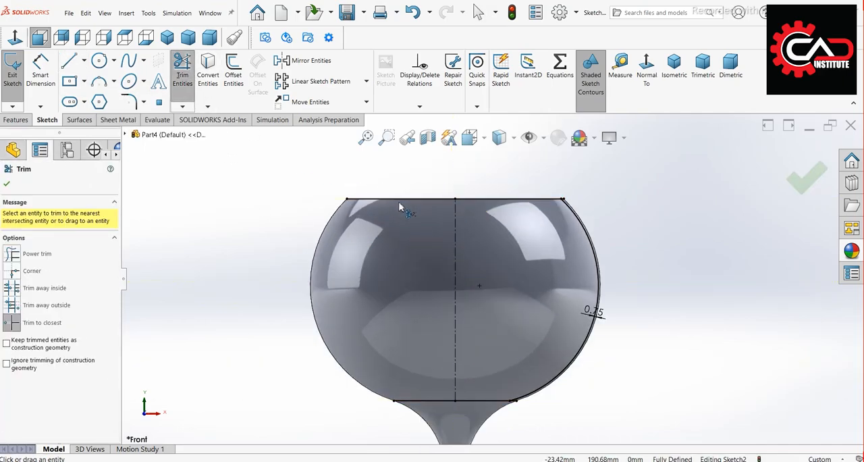
left_click(399, 200)
left_click(454, 247)
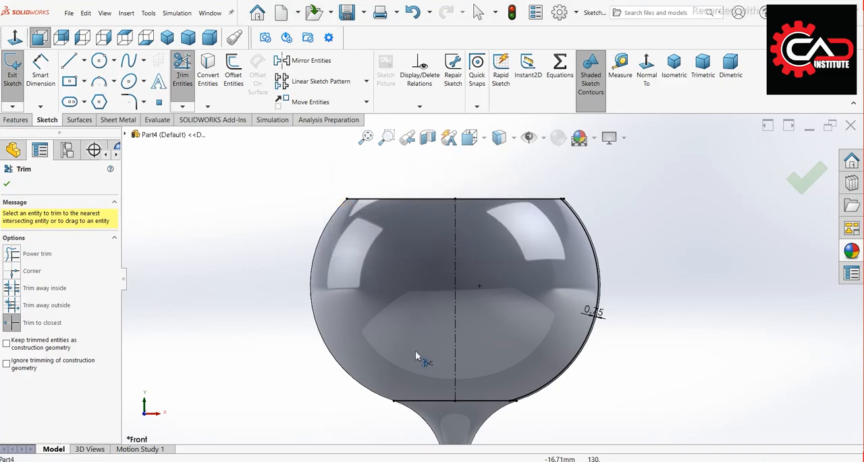
left_click(421, 405)
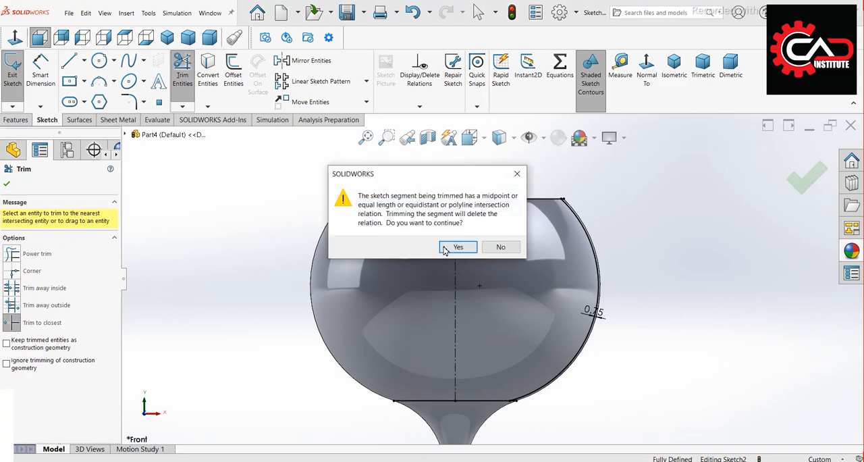
left_click(463, 245)
Trim the short stubs of the lower bowl line and rim line that extend outside the offset arc
scroll(530, 418, "down", 2)
scroll(530, 419, "down", 4)
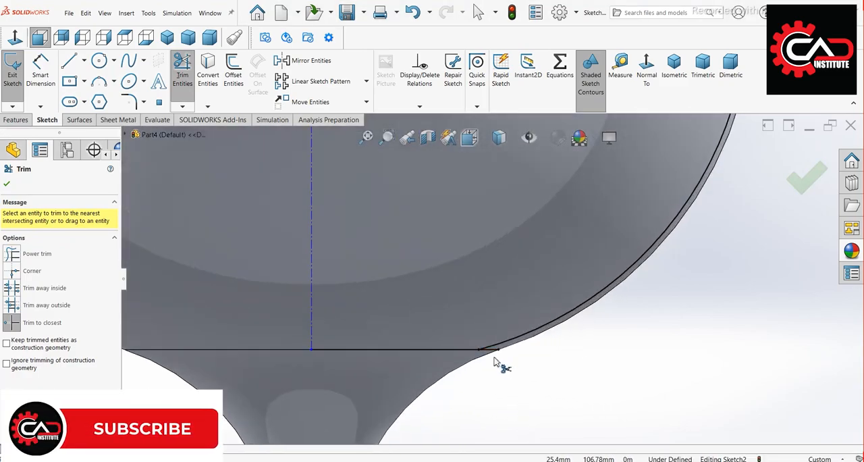
scroll(548, 376, "up", 6)
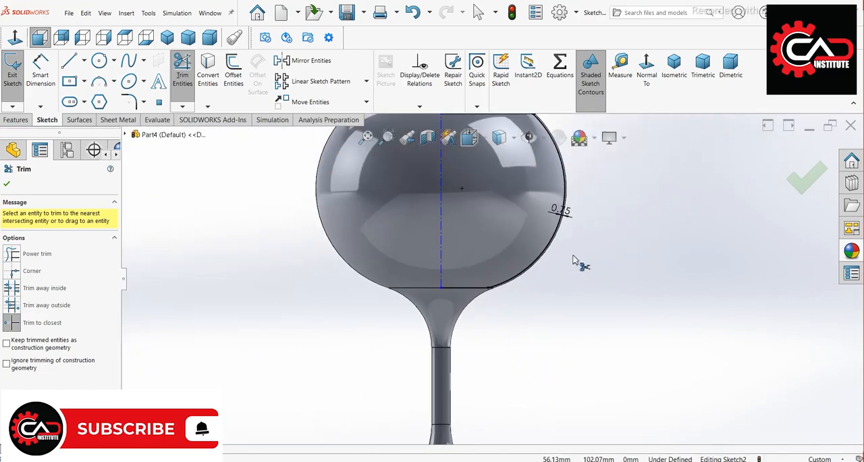
scroll(493, 206, "down", 5)
scroll(493, 206, "down", 5)
left_click(454, 252)
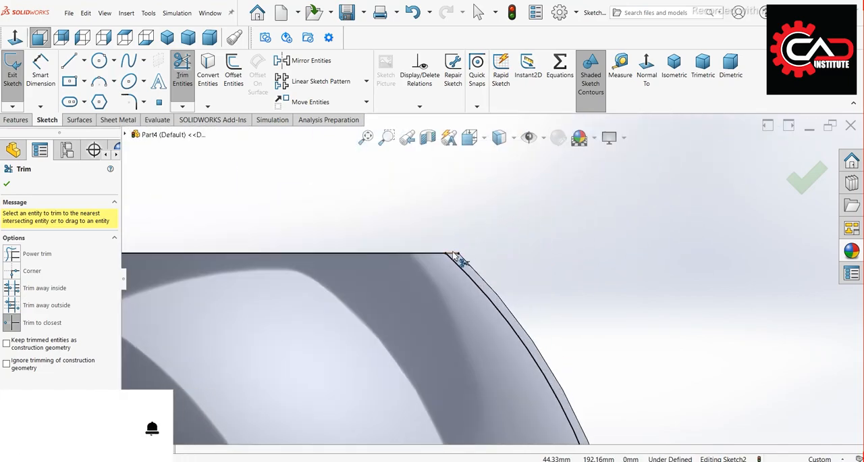
key("Escape")
scroll(497, 205, "up", 6)
scroll(491, 277, "up", 4)
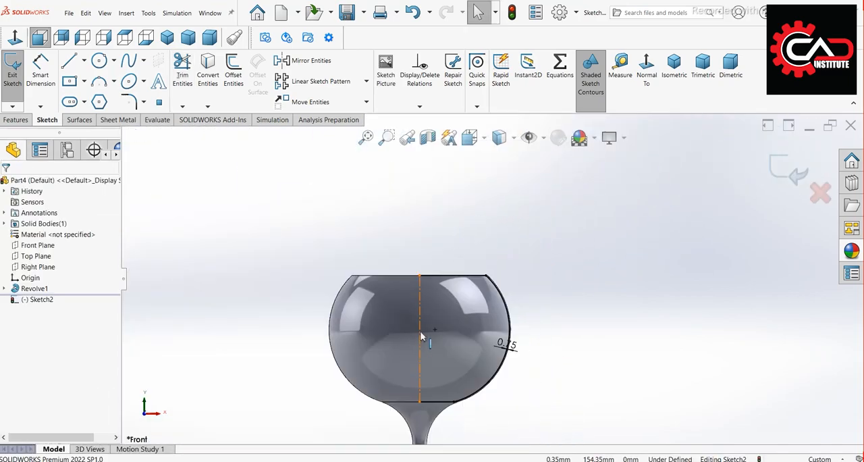
Convert the vertical construction centerline into a solid sketch line to close the inner bowl profile
left_click(421, 336)
left_click(464, 309)
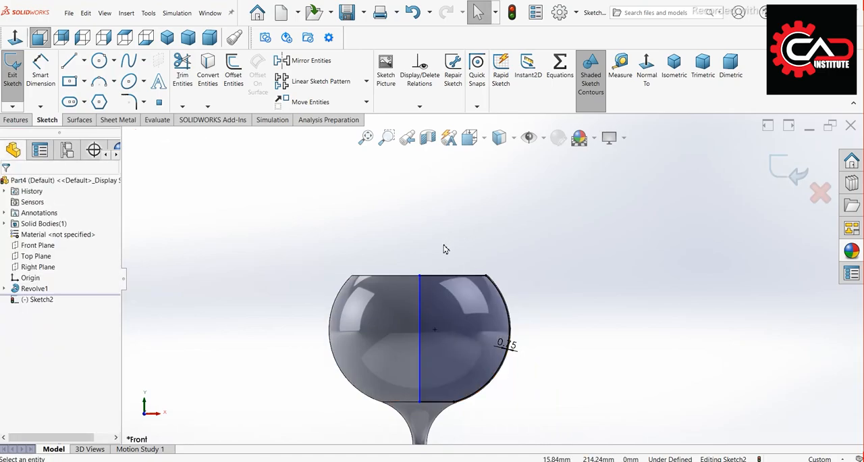
scroll(444, 249, "up", 4)
Hollow out the bowl with a 360-degree revolved cut of the inner profile about its vertical line
left_click(19, 121)
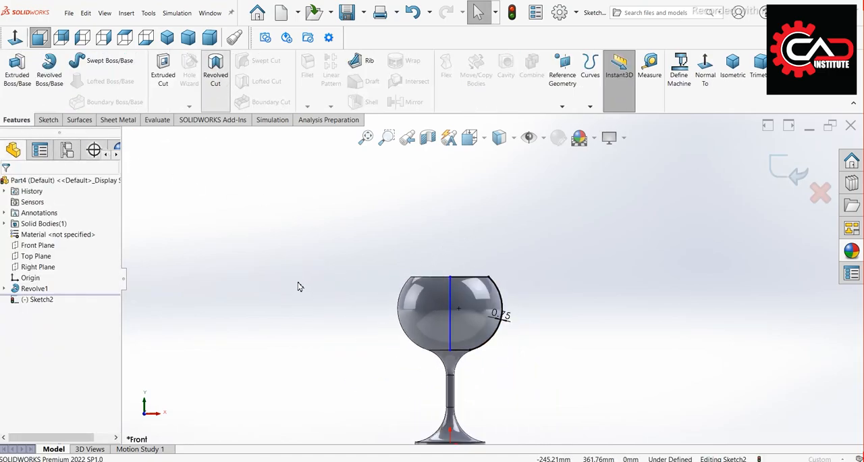
scroll(456, 317, "down", 3)
left_click(451, 314)
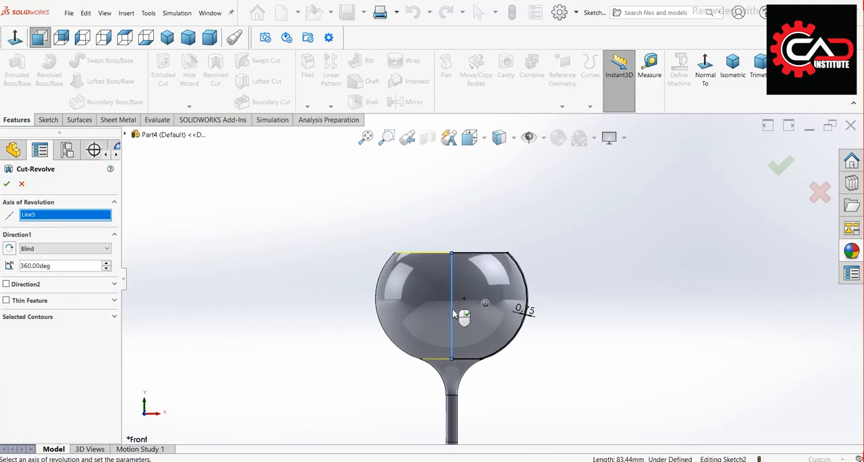
key("Return")
Fillet the circular edge at the bottom of the bowl's interior with a 30 mm radius
left_click(357, 337)
mouse_move(356, 337)
middle_mouse_down()
mouse_move(515, 413)
mouse_move(512, 389)
mouse_move(509, 413)
middle_mouse_up()
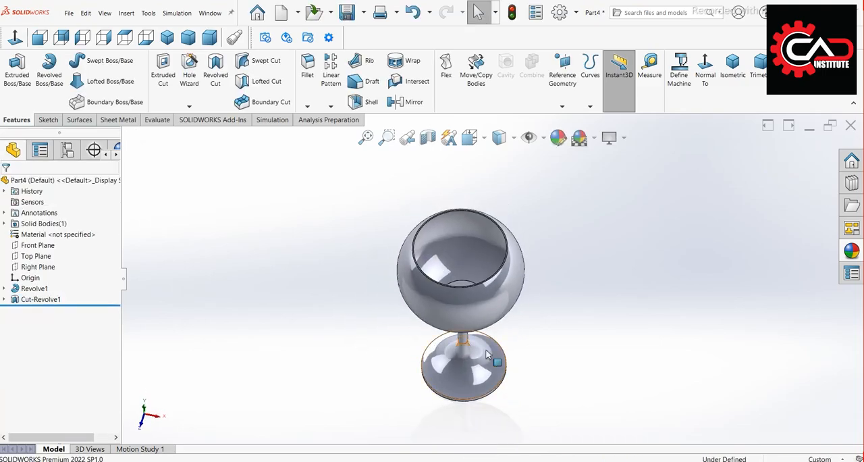
scroll(467, 304, "down", 3)
middle_click_drag(466, 255, 465, 272)
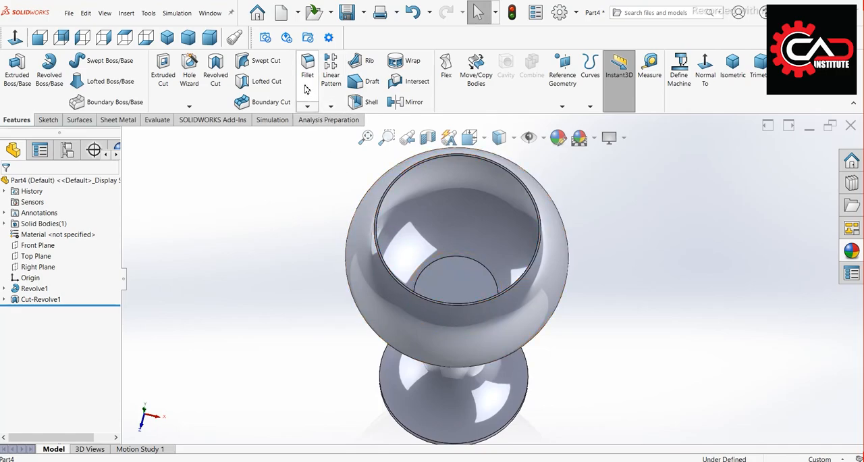
left_click(440, 262)
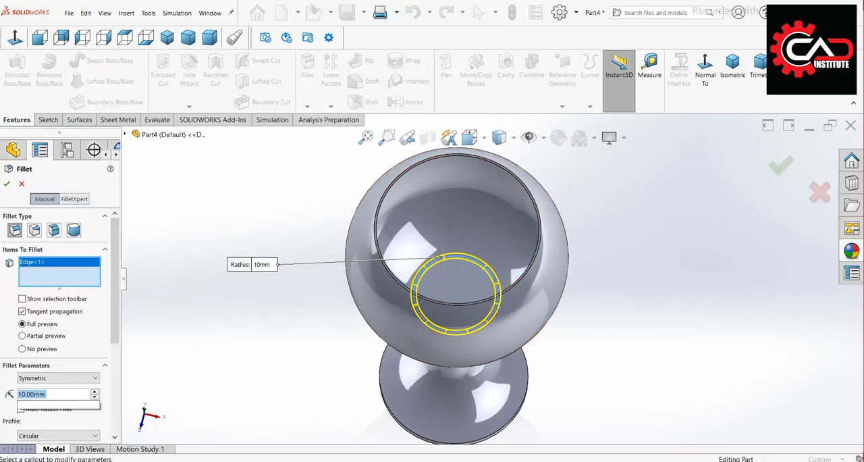
key("Return")
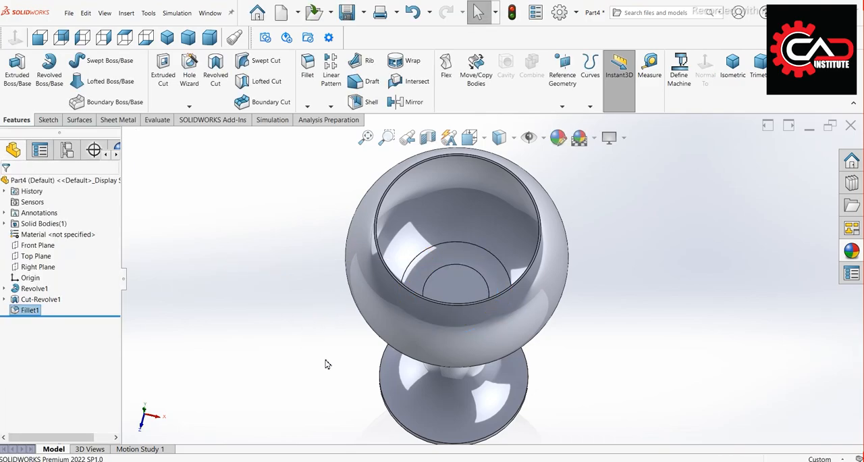
Fillet the outer and inner edges of the glass rim with a 0.2 mm radius
scroll(328, 285, "up", 4)
scroll(474, 378, "down", 1)
middle_click_drag(343, 248, 340, 232)
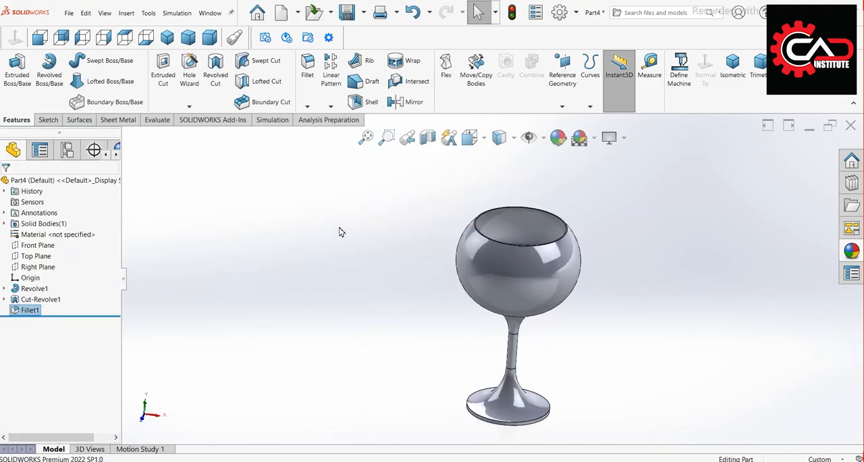
key("Return")
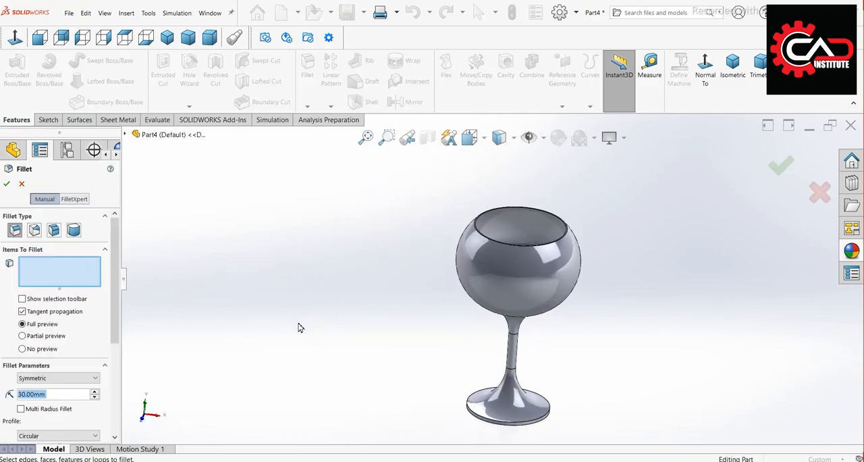
scroll(544, 249, "down", 8)
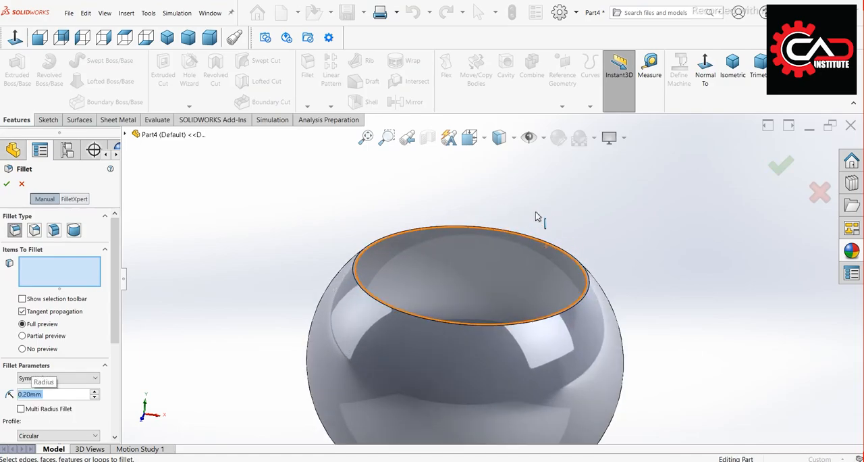
left_click(332, 247)
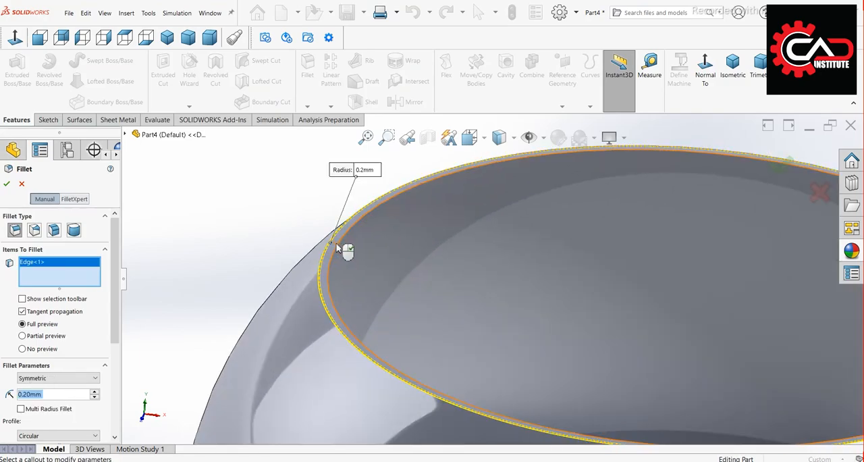
left_click(339, 247)
right_click(339, 246)
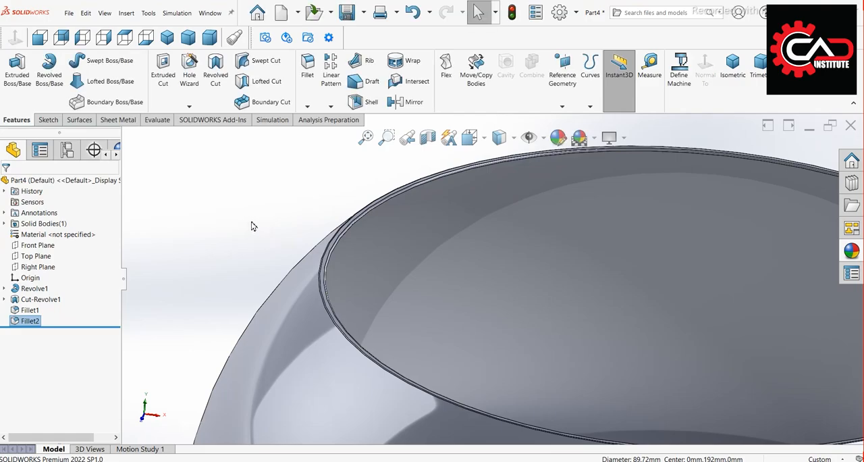
Fillet the upper outer edge of the glass's foot with a 2 mm radius
scroll(253, 226, "up", 3)
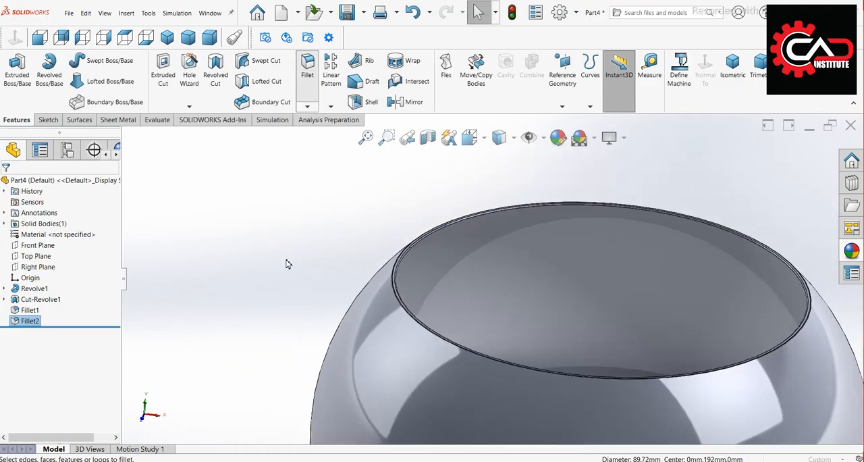
scroll(288, 263, "up", 9)
scroll(538, 430, "down", 9)
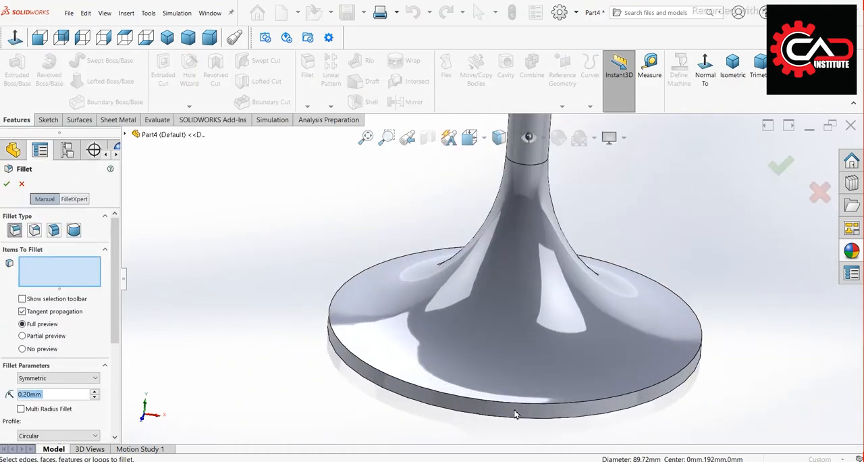
type("1")
key("Return")
scroll(507, 415, "down", 3)
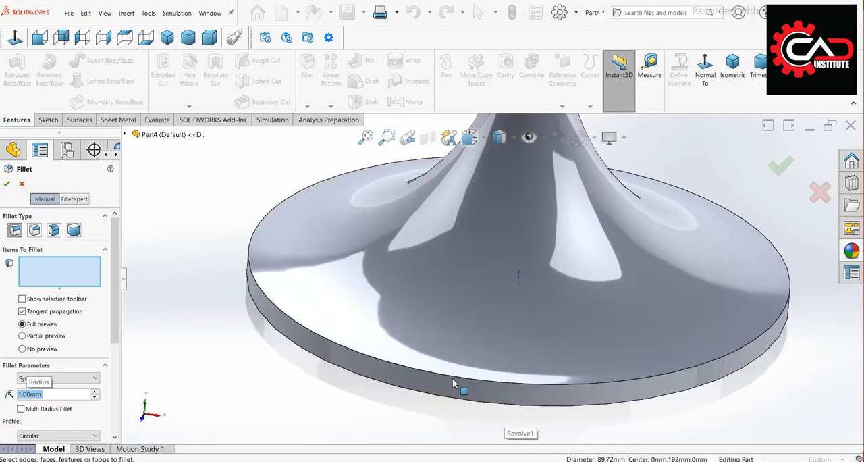
left_click(451, 378)
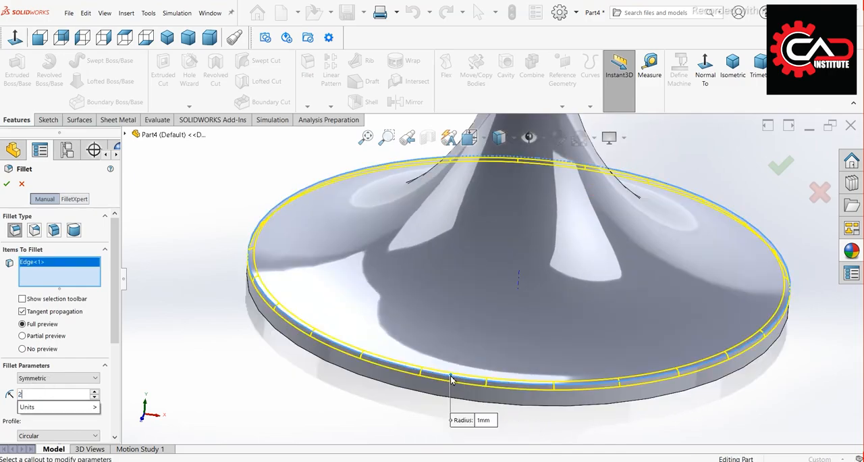
key("Return")
key("Return")
Display the finished glass in isometric view with nothing selected
scroll(279, 341, "up", 5)
scroll(279, 341, "up", 1)
mouse_move(383, 339)
middle_mouse_down()
mouse_move(407, 297)
mouse_move(392, 328)
middle_mouse_up()
scroll(393, 328, "up", 6)
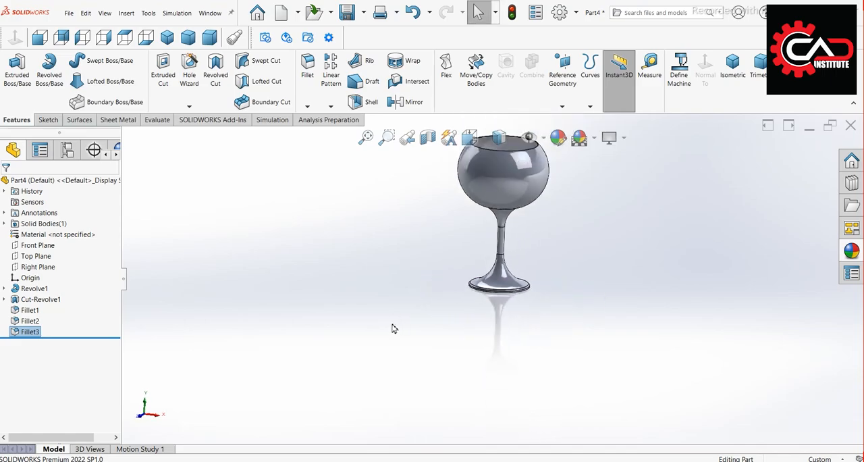
left_click(167, 37)
scroll(540, 149, "down", 4)
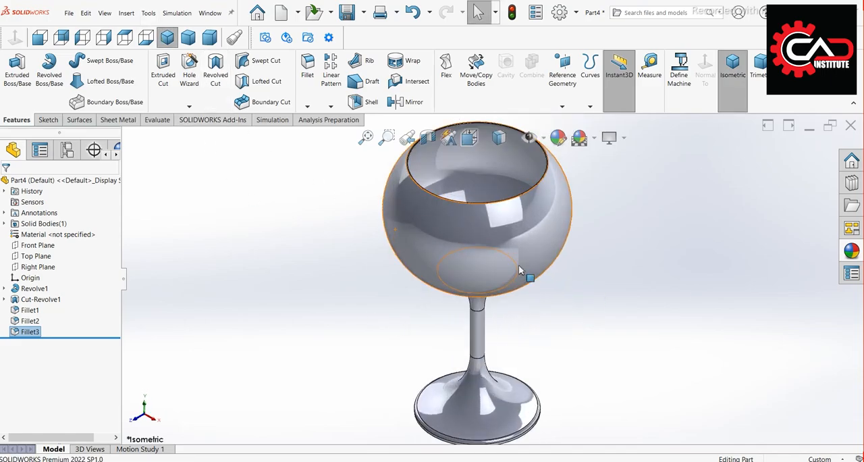
right_click(501, 143)
left_click(704, 233)
left_click(704, 233)
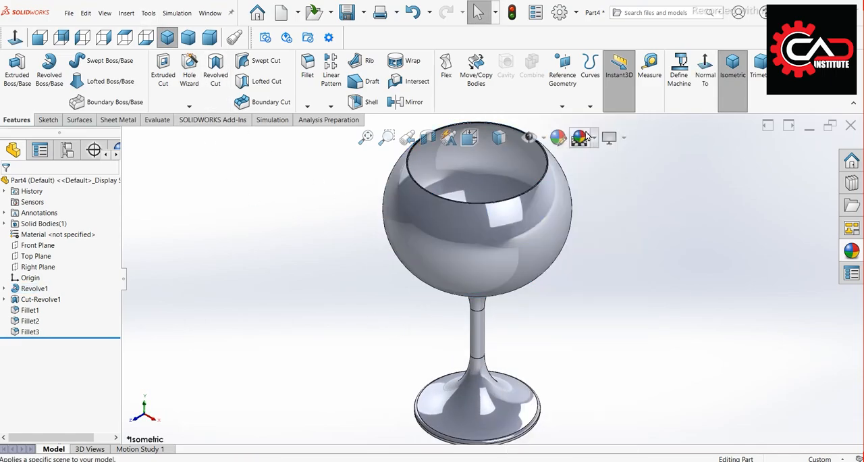
Apply a plain white background scene to the glass model
left_click(594, 140)
left_click(601, 166)
scroll(583, 248, "up", 3)
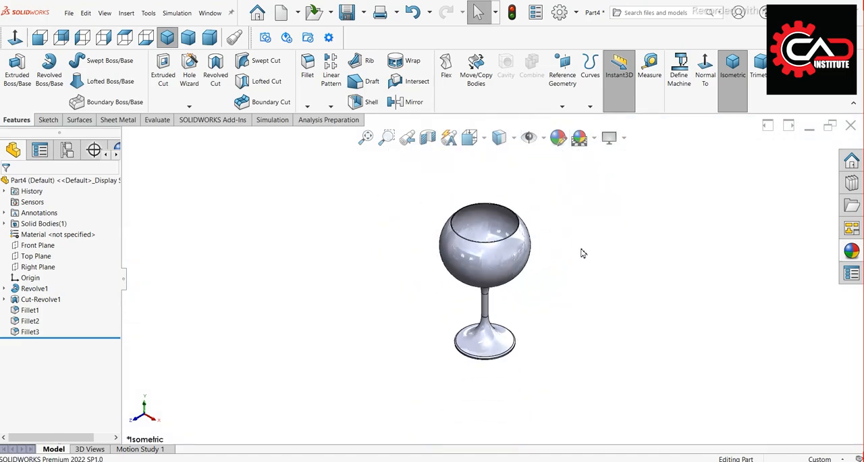